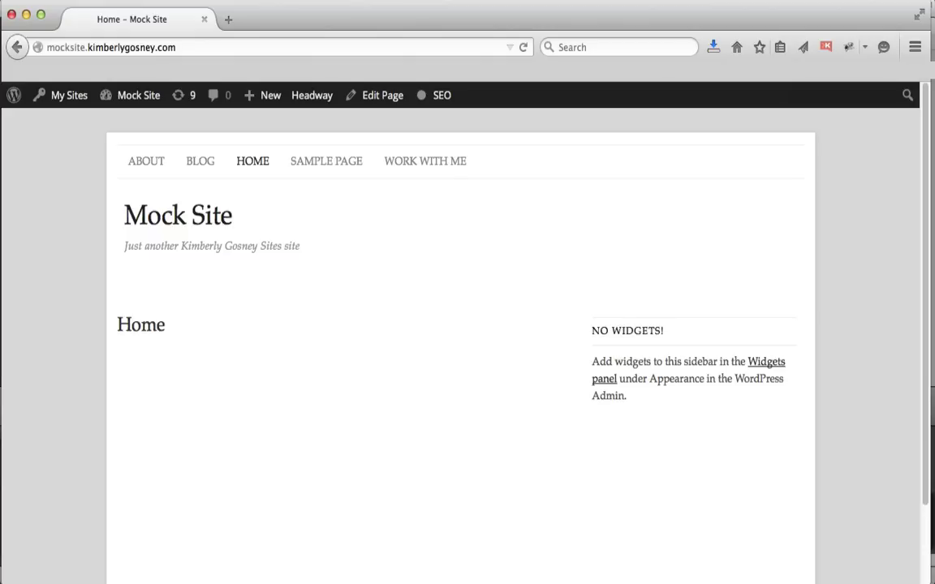
# - Reload the live Mock Site Home page and open it in the page editor
pyautogui.click(261, 169)
pyautogui.click(392, 98)
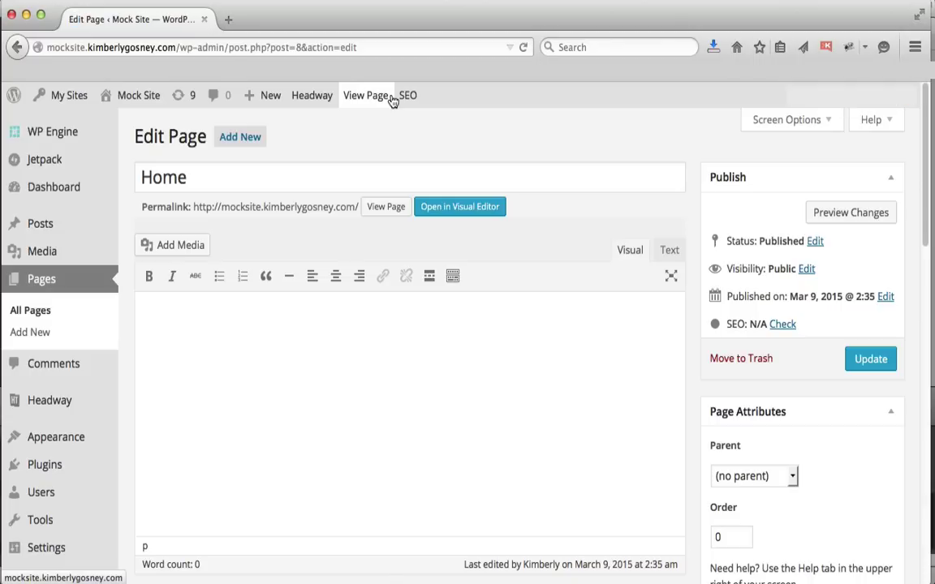
# - Type 'Click Here to check this out.' in the Home page body and select 'Click Here'
pyautogui.click(215, 389)
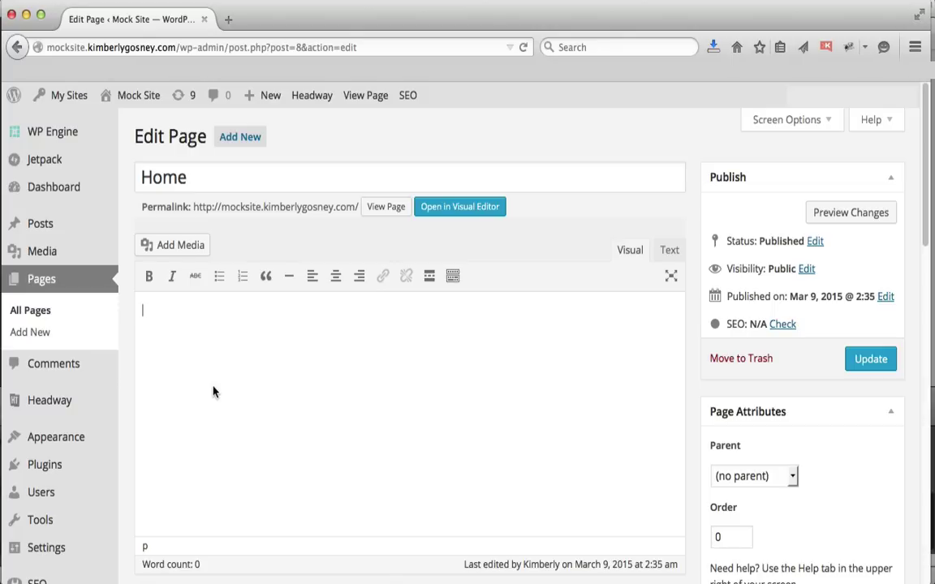
pyautogui.write('Click Here to check this out.')
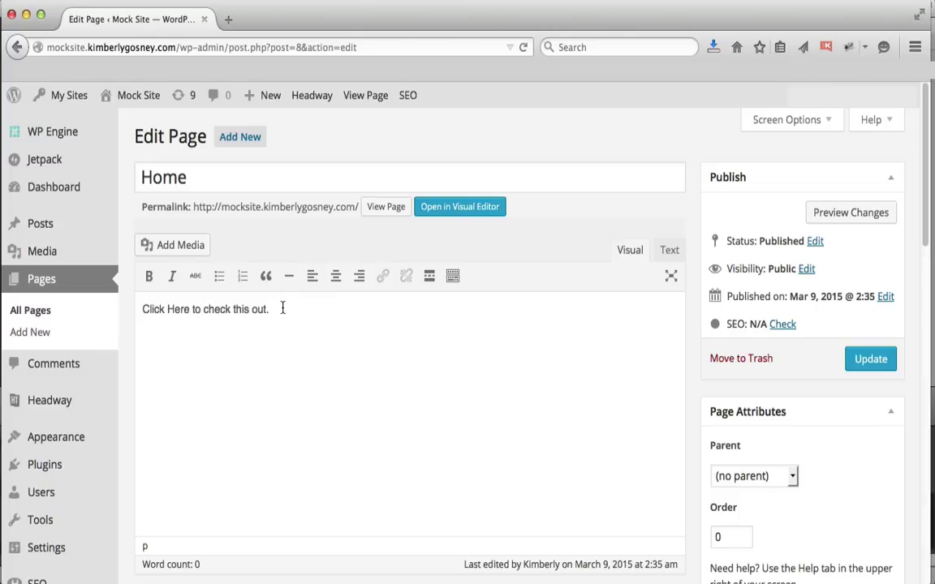
pyautogui.moveTo(191, 309); pyautogui.dragTo(140, 307)
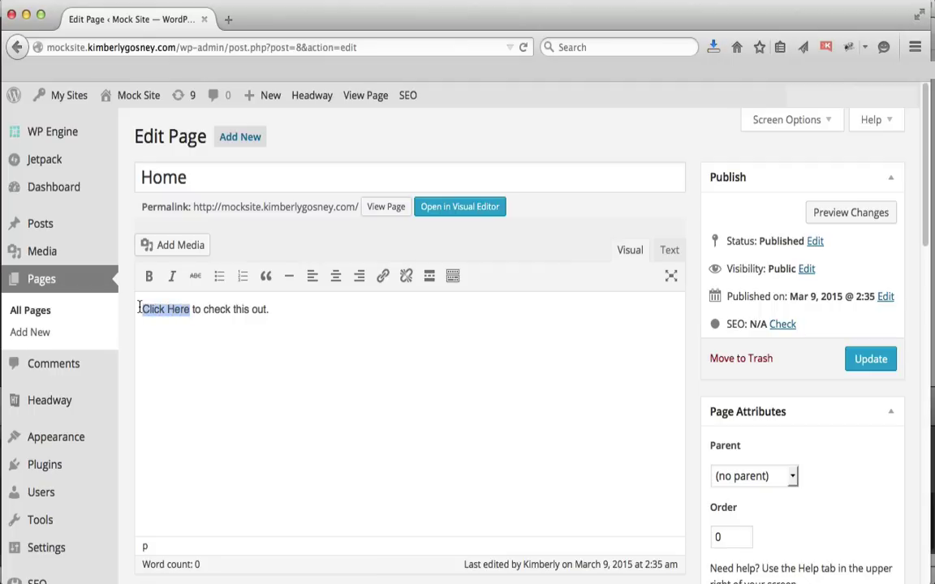
# - Link 'Click Here' to the author's personal website URL, opening in a new tab
pyautogui.click(384, 277)
pyautogui.write('http://')
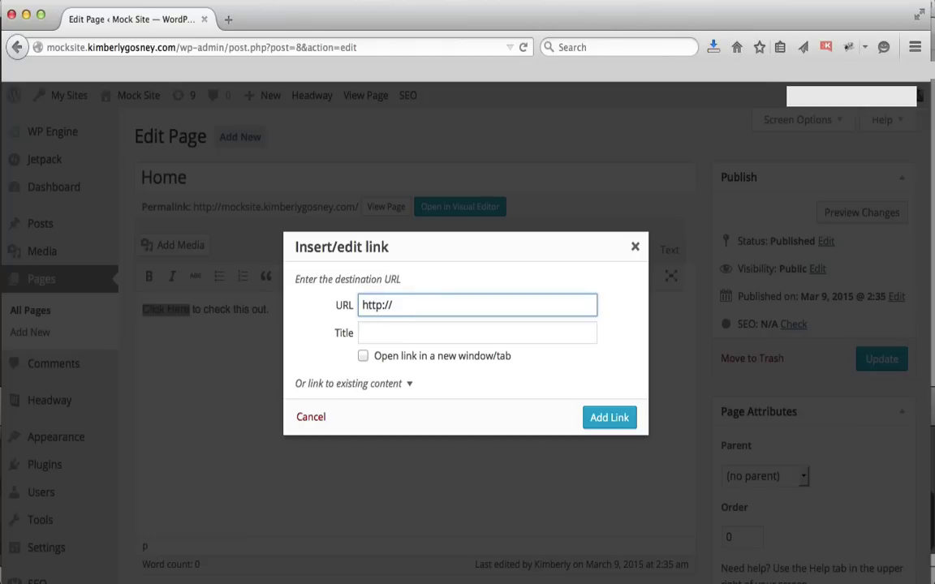
pyautogui.write('kimberlygo')
pyautogui.write('sney')
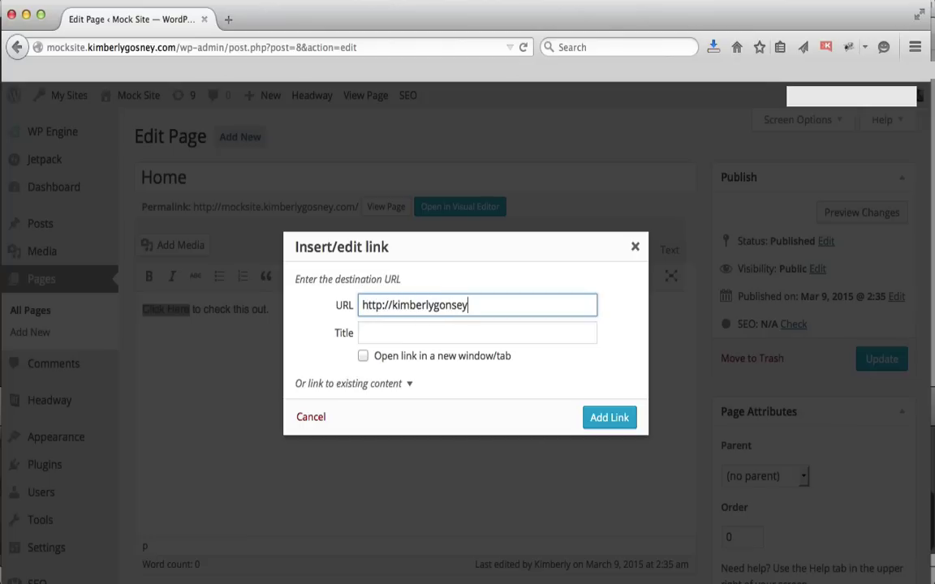
pyautogui.press('BackSpace')
pyautogui.press('BackSpace')
pyautogui.write('ey.com')
pyautogui.moveTo(492, 305); pyautogui.dragTo(314, 307)
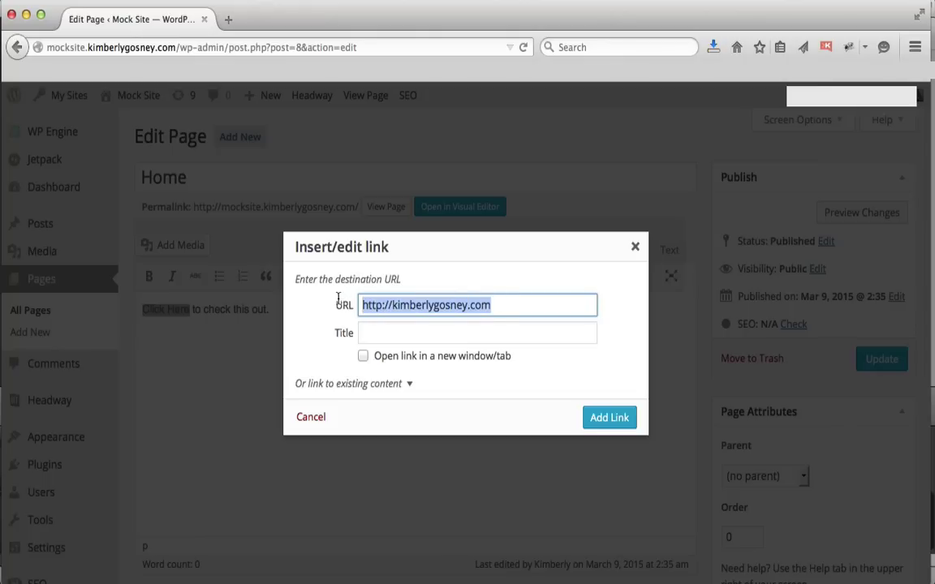
pyautogui.click(362, 357)
pyautogui.click(607, 417)
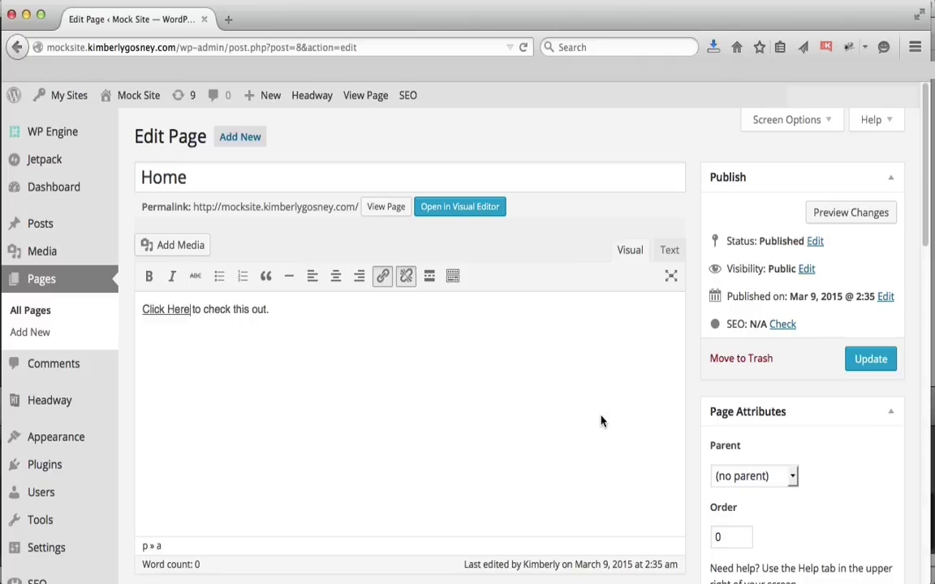
# - Update the Home page, test the Click Here link on the live site, then resume editing
pyautogui.click(887, 363)
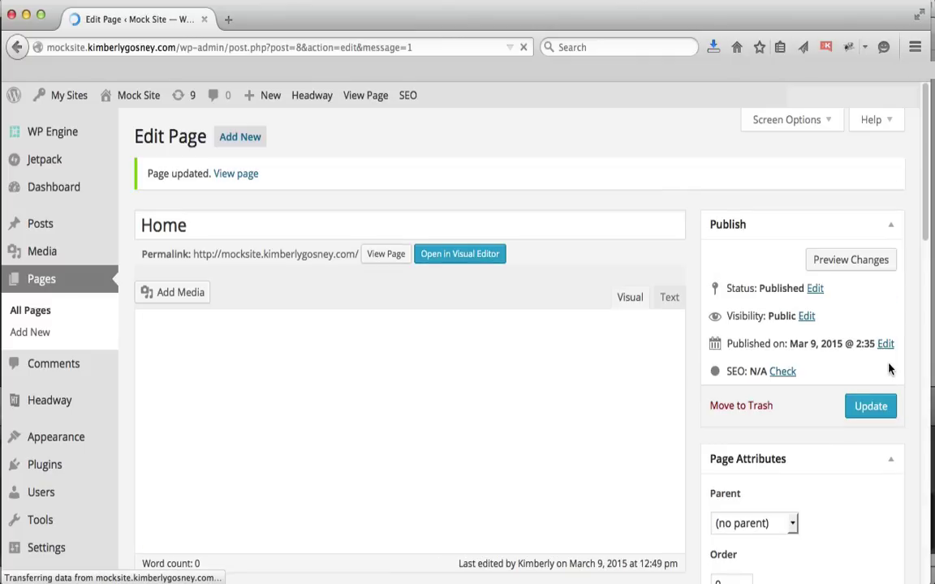
pyautogui.click(385, 258)
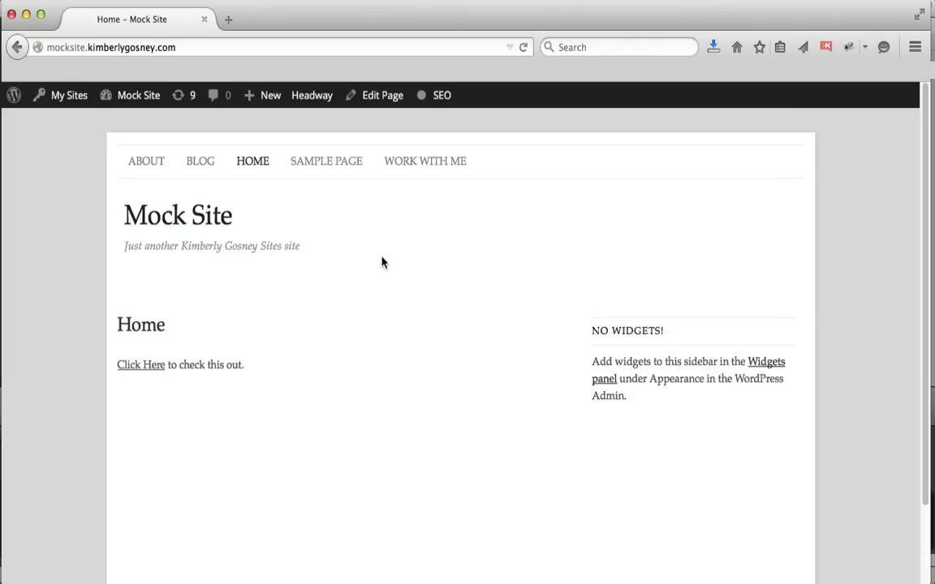
pyautogui.click(138, 370)
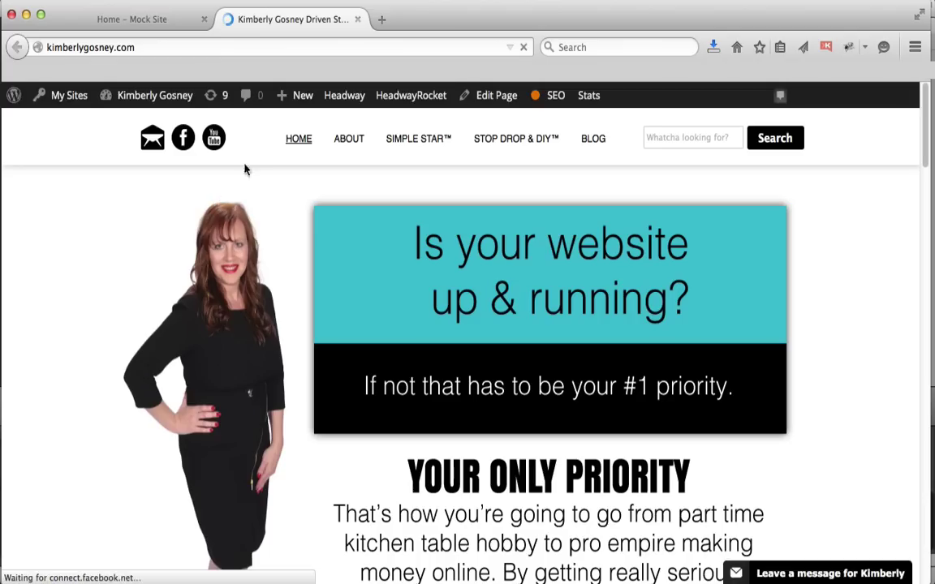
pyautogui.click(357, 19)
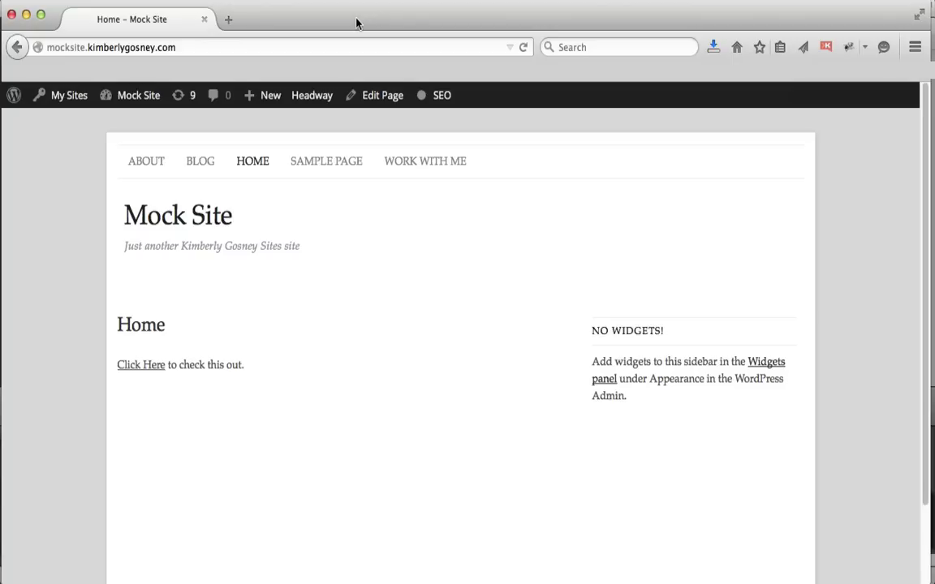
pyautogui.click(390, 104)
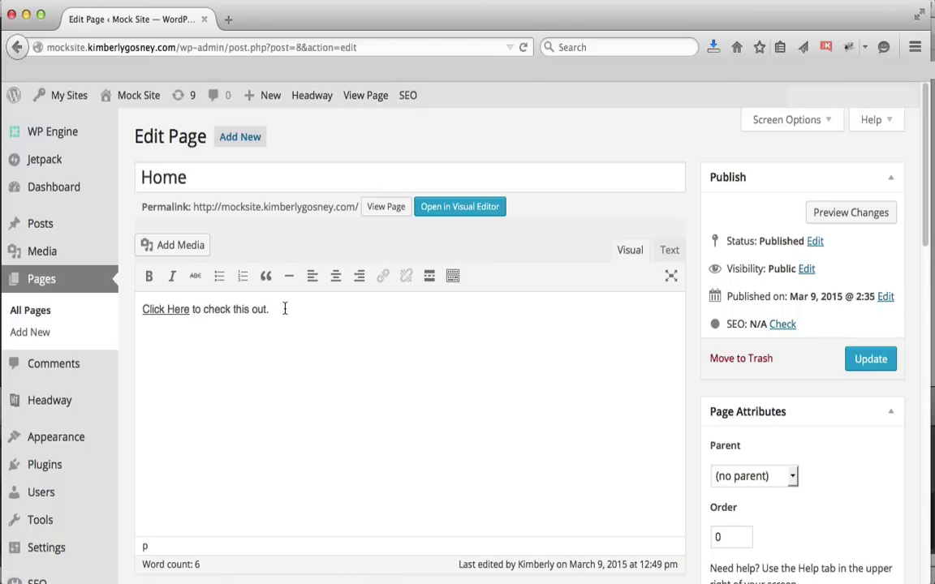
# - Insert the portrait photo from the Media Library below the text and centre it
pyautogui.click(205, 246)
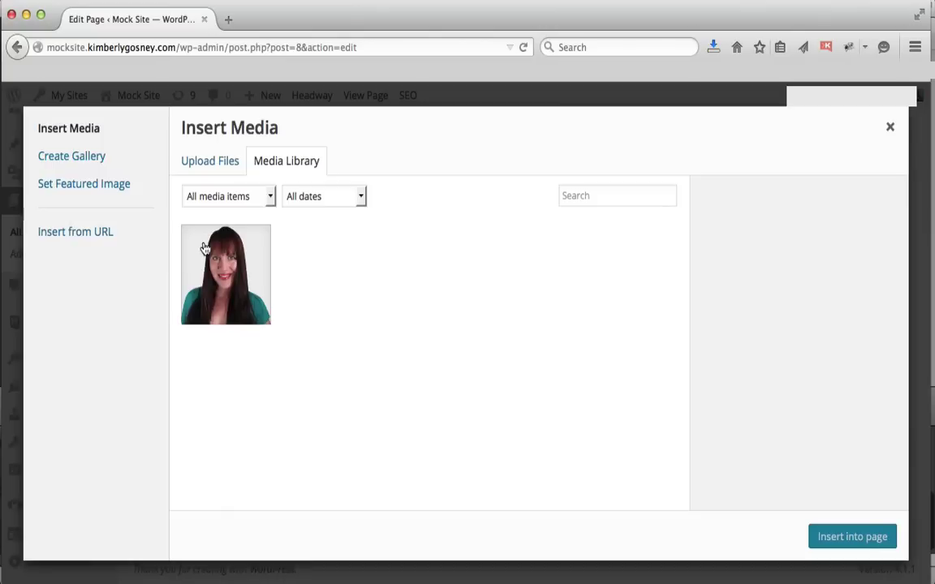
pyautogui.click(218, 269)
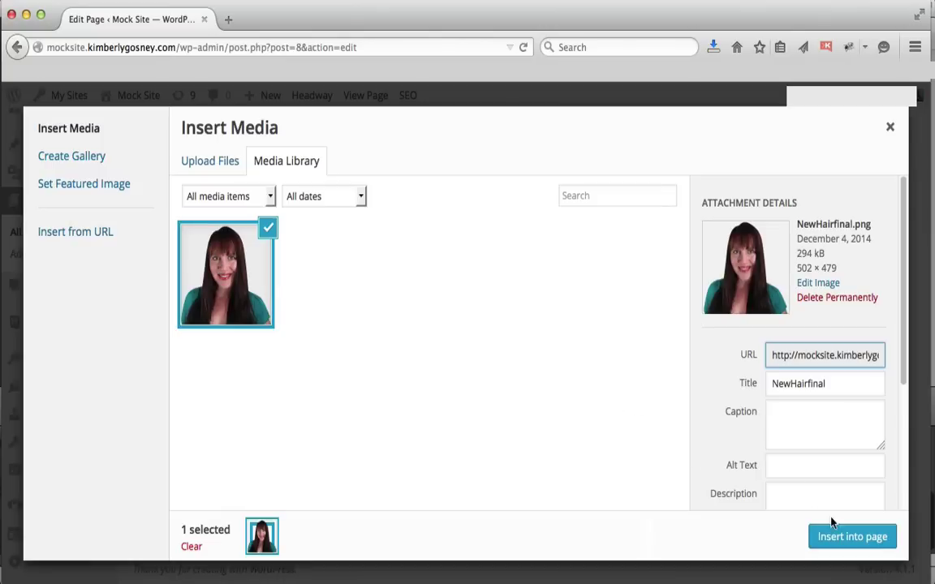
pyautogui.click(840, 540)
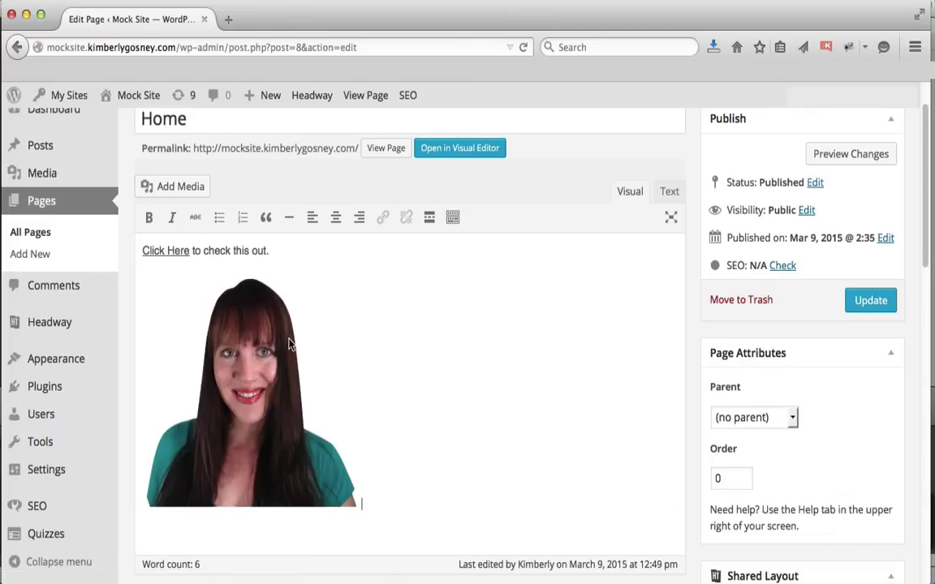
pyautogui.click(255, 376)
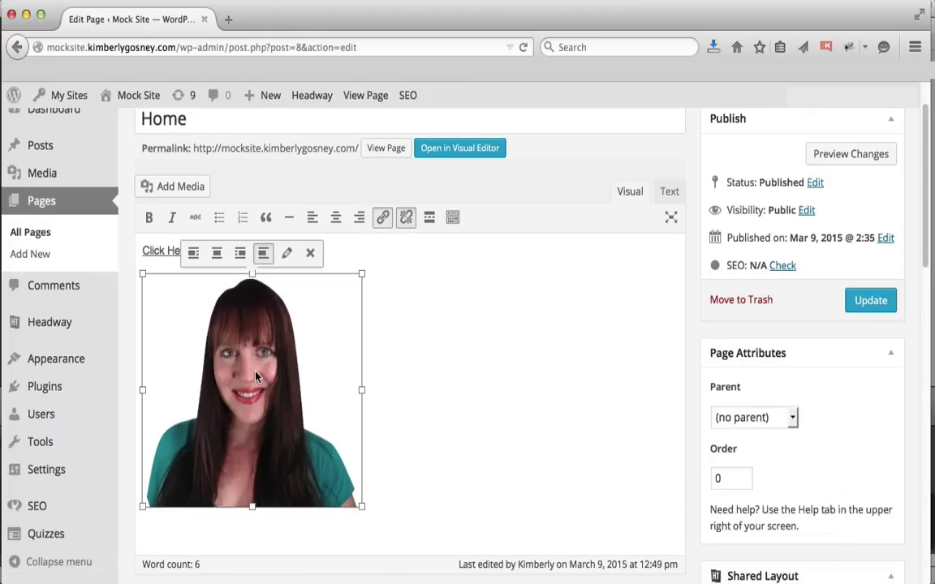
pyautogui.click(215, 253)
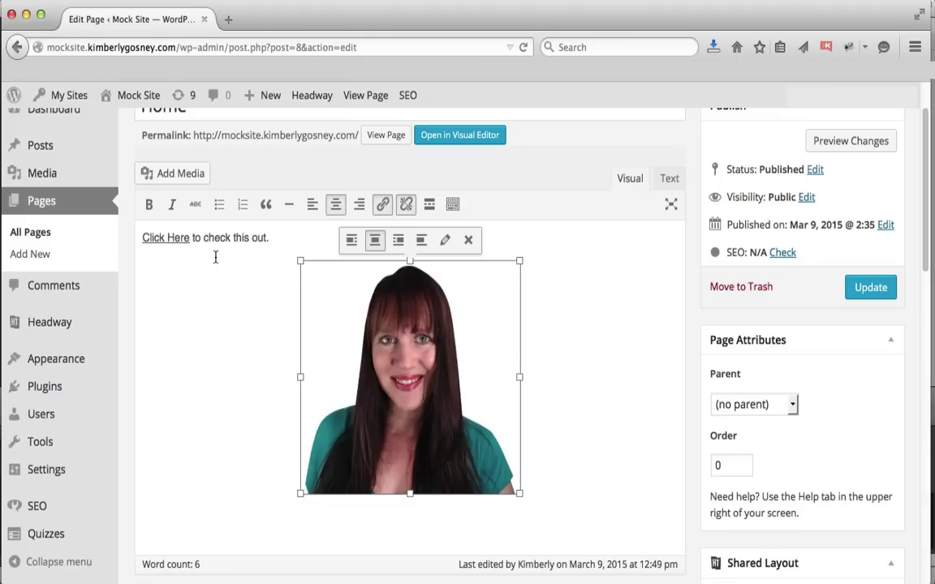
# - Link the photo to the author's personal website URL, opening in a new tab
pyautogui.click(384, 206)
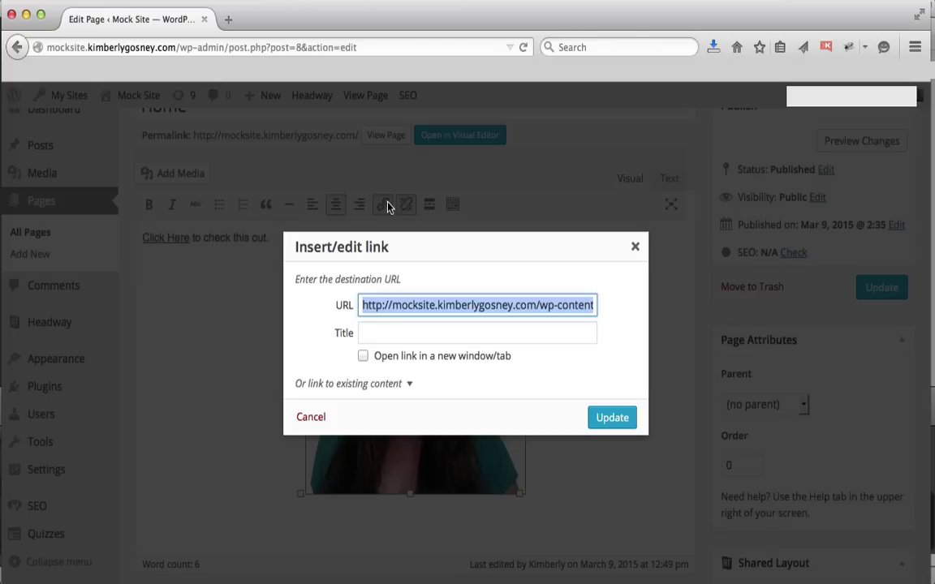
pyautogui.write('htt')
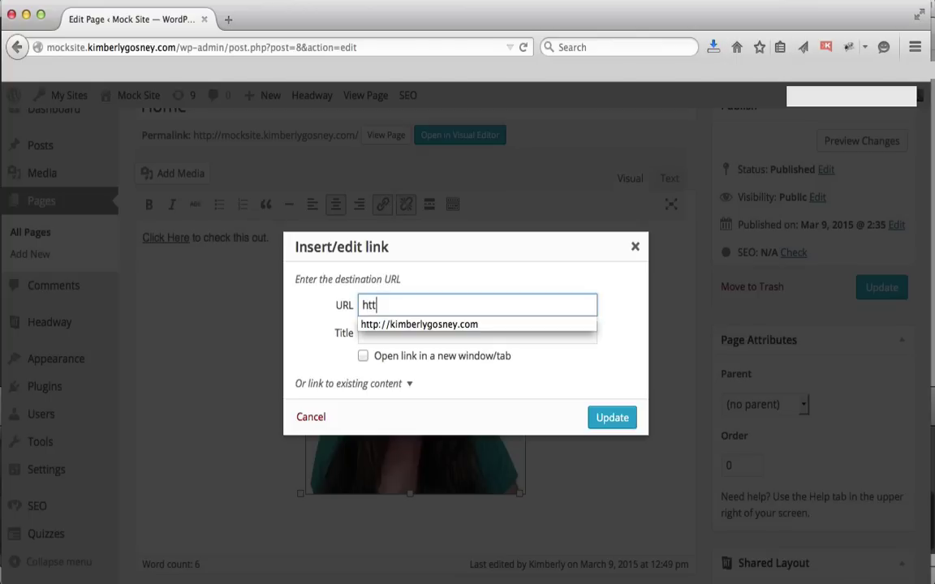
pyautogui.write('p://kimberlygosney.com')
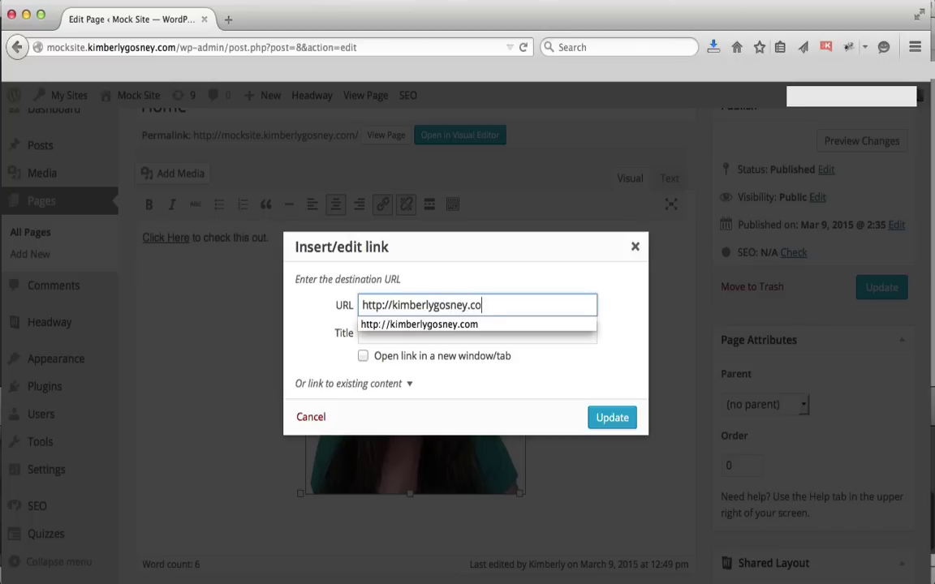
pyautogui.click(364, 357)
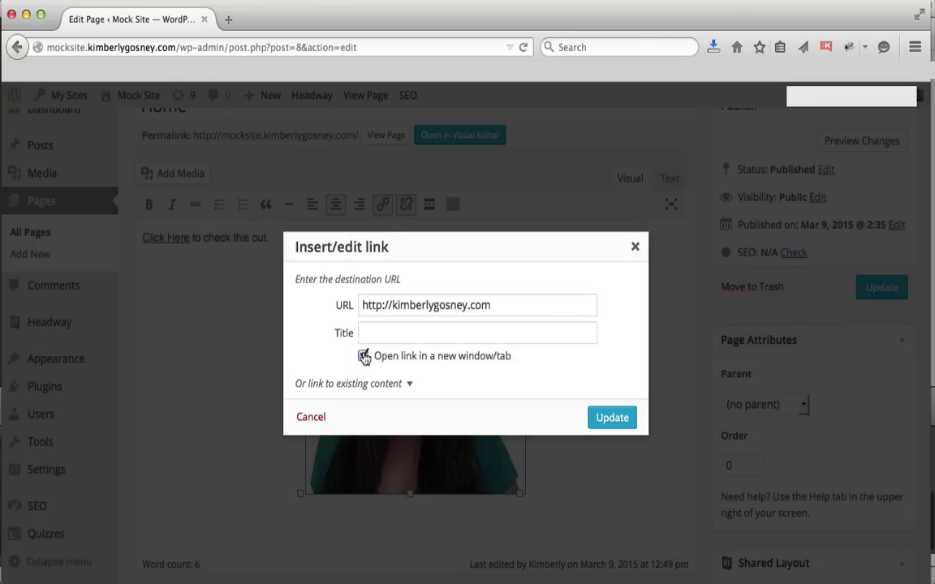
pyautogui.click(604, 420)
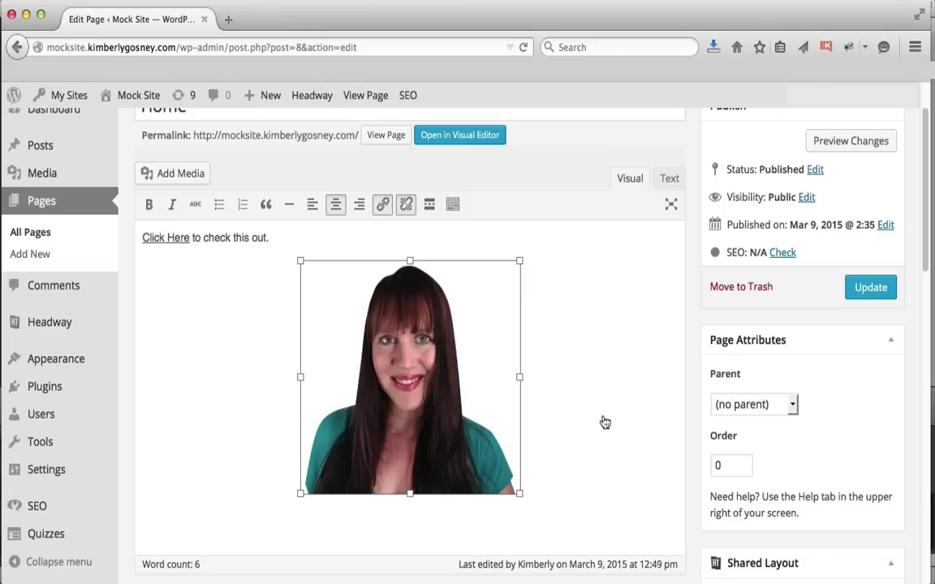
# - Update the Home page and confirm the centred photo's link opens the website in a new tab
pyautogui.click(871, 294)
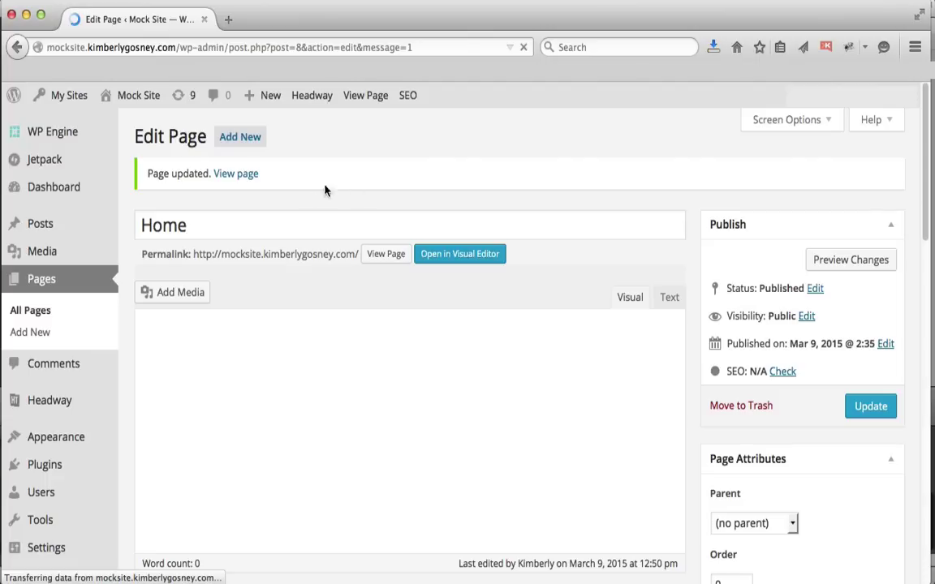
pyautogui.click(383, 254)
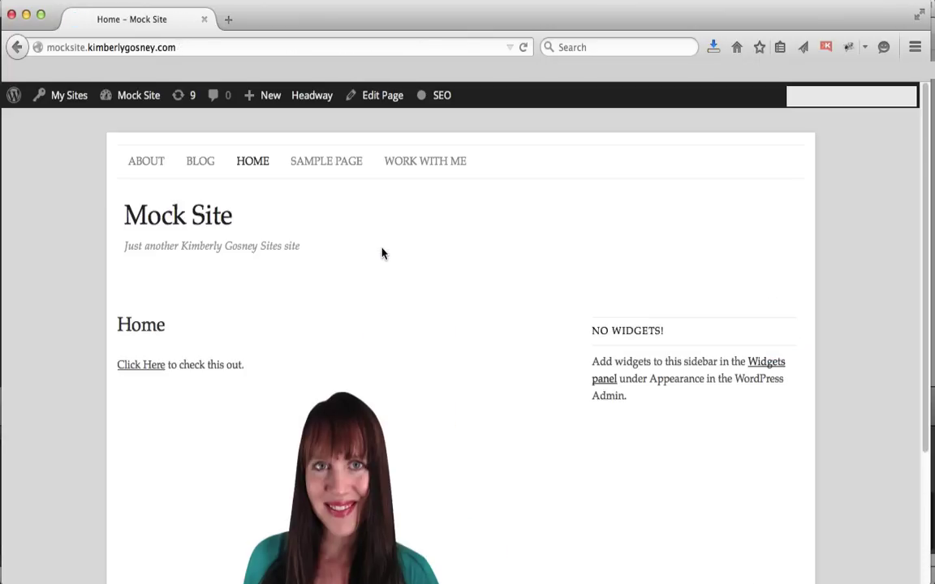
pyautogui.click(329, 472)
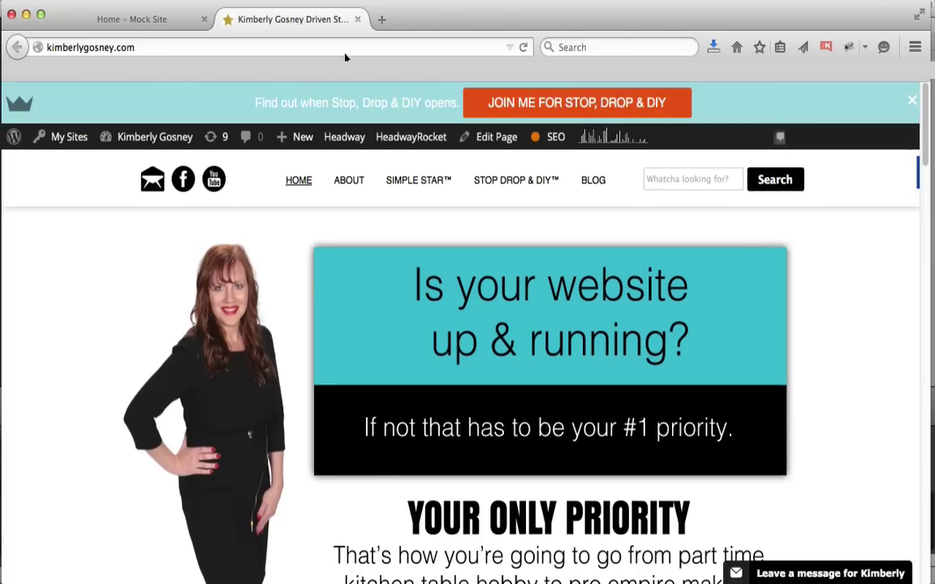
pyautogui.click(358, 19)
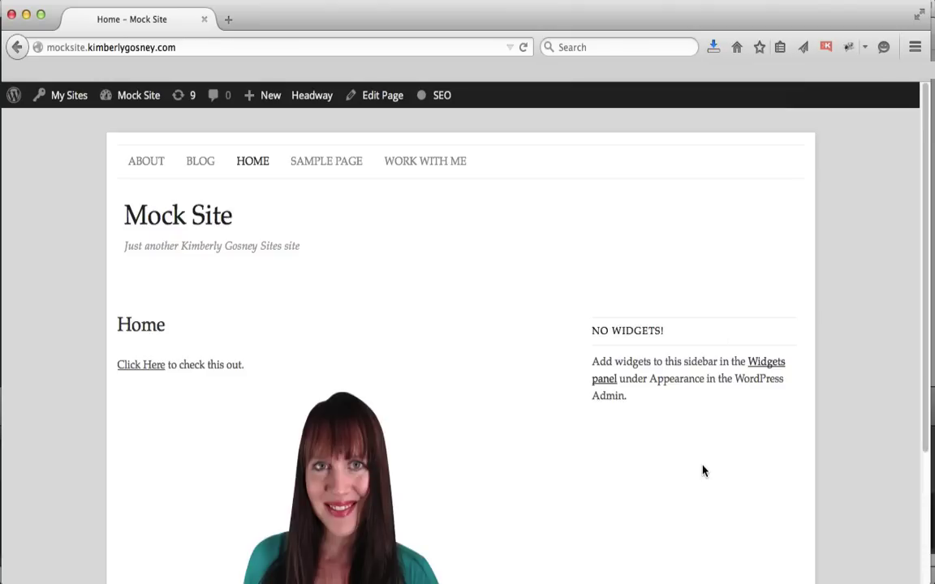
# - Create a new page and show the editor's second row of formatting buttons
pyautogui.moveTo(268, 98)
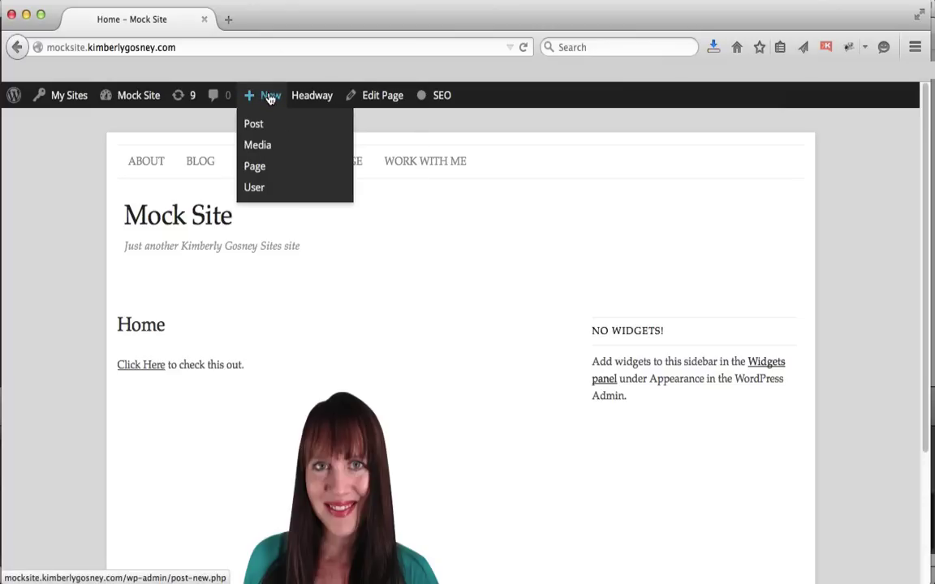
pyautogui.click(258, 167)
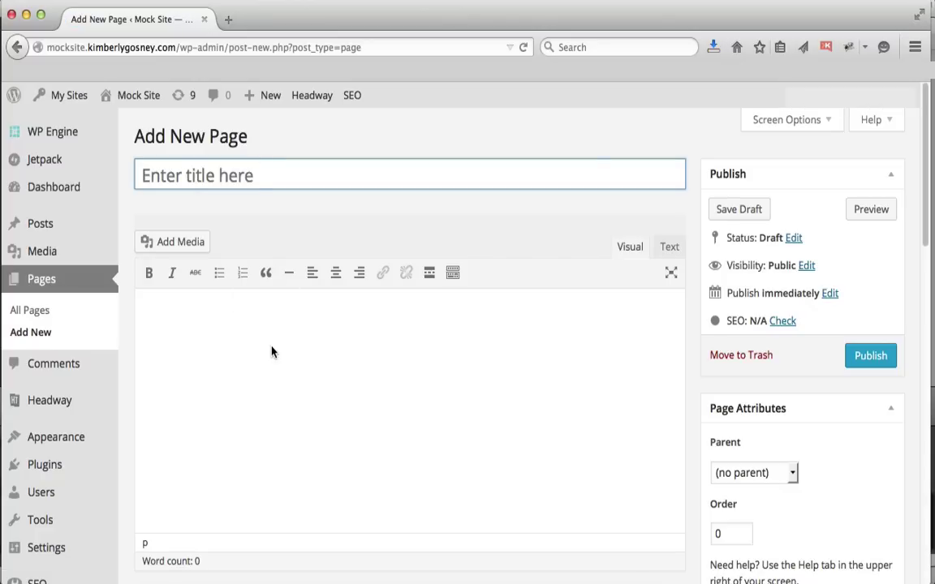
pyautogui.click(248, 336)
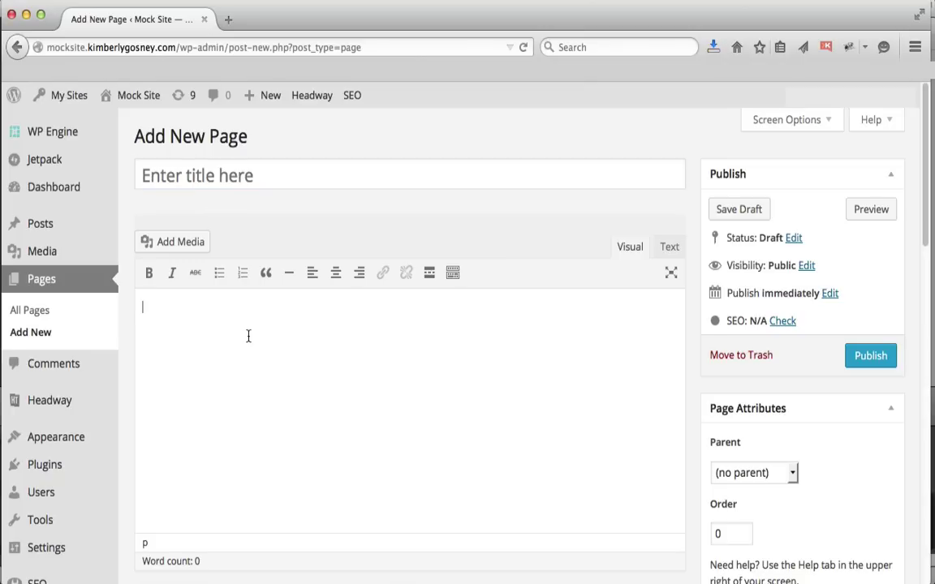
pyautogui.click(453, 273)
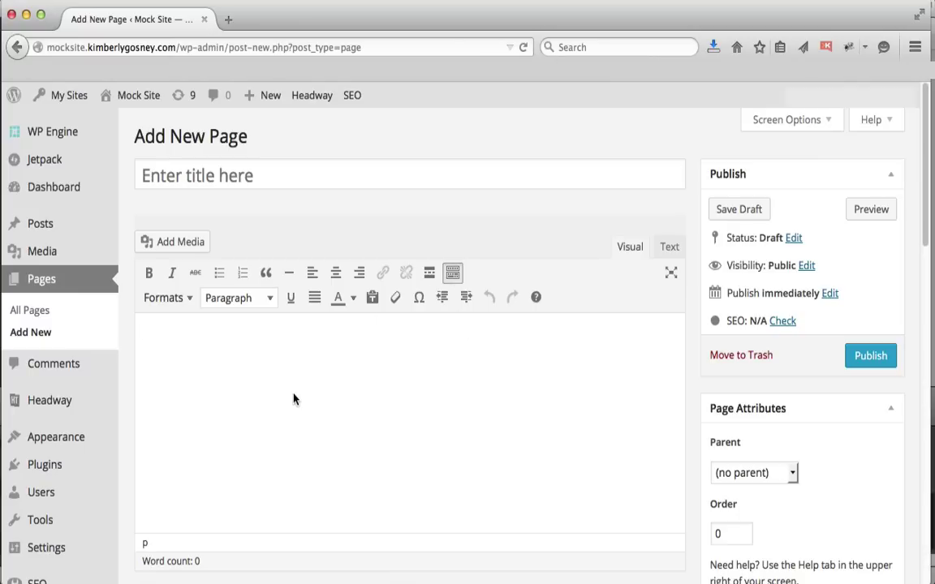
# - Type 'Click here to check this out!' in the new page body and select 'Click here'
pyautogui.write('Click here to ')
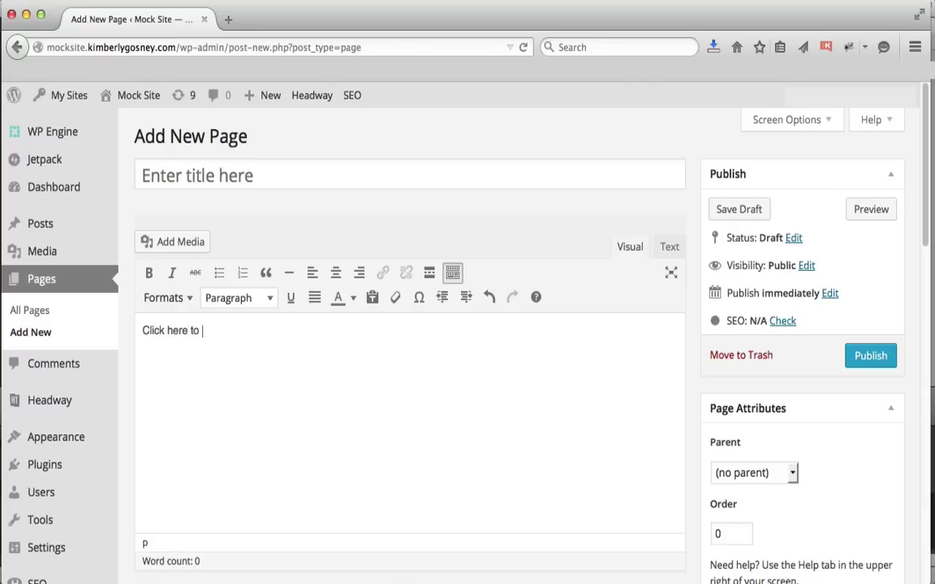
pyautogui.write('check this o')
pyautogui.write('ut!')
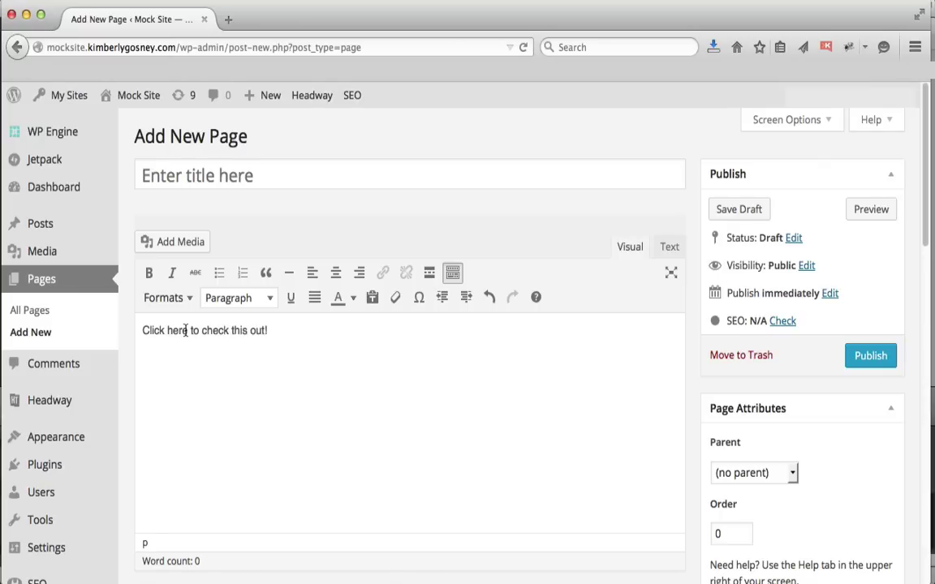
pyautogui.moveTo(187, 330); pyautogui.dragTo(140, 328)
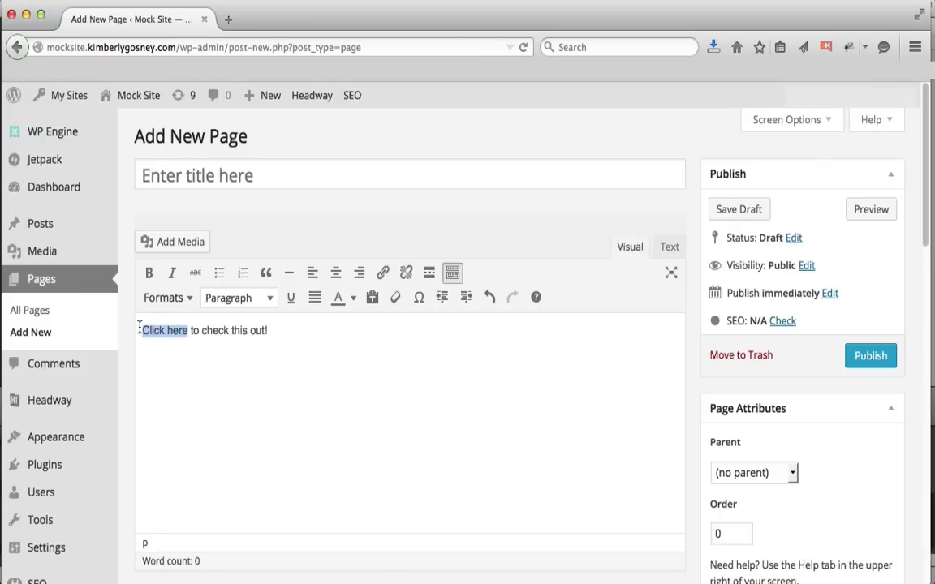
# - Link 'Click here' to the author's personal website, opening in a new tab
pyautogui.click(383, 273)
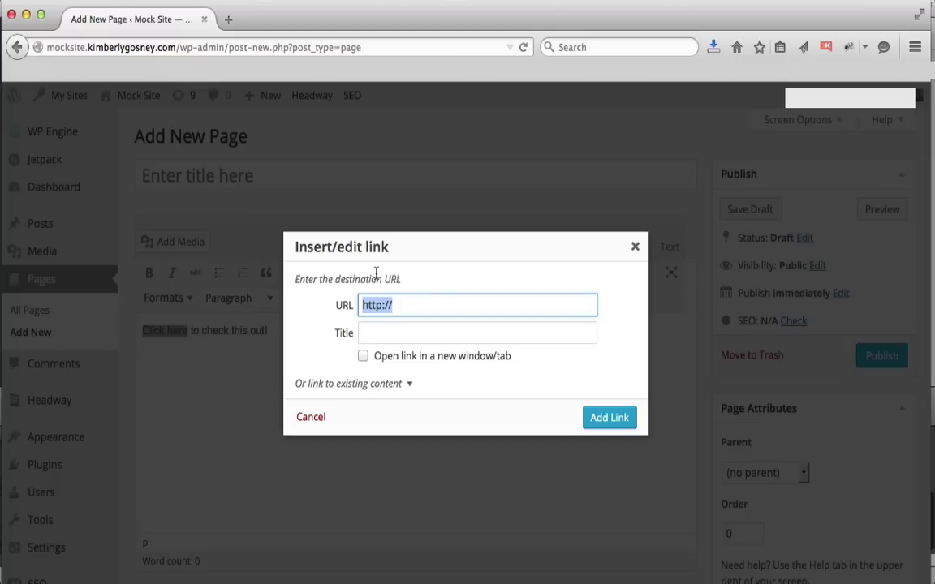
pyautogui.press('Right')
pyautogui.write('kimberlygo')
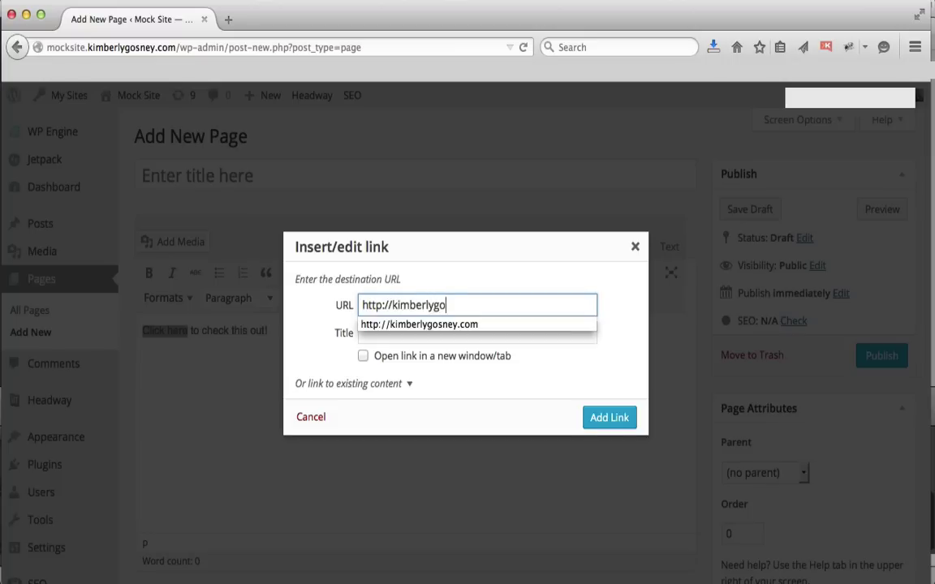
pyautogui.write('sney.com')
pyautogui.click(363, 356)
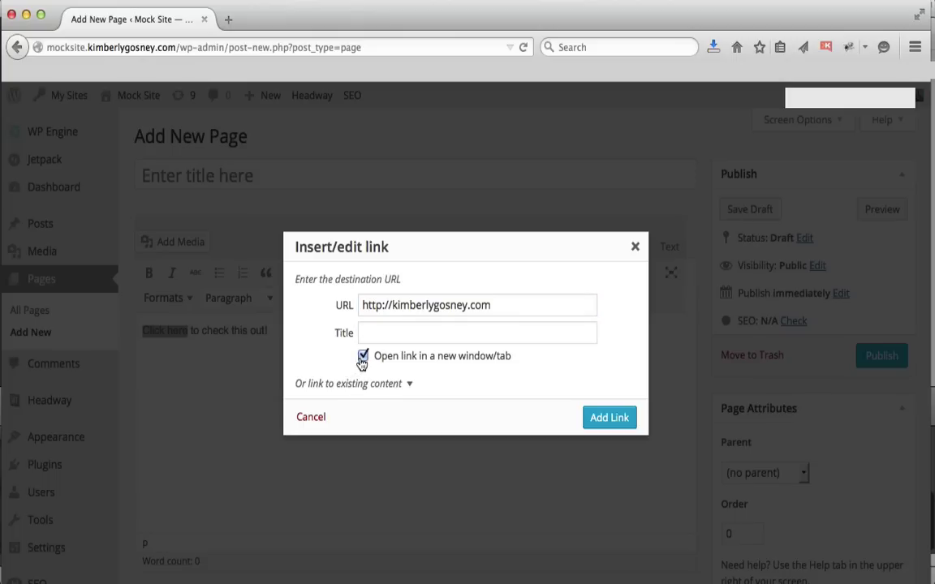
pyautogui.click(592, 423)
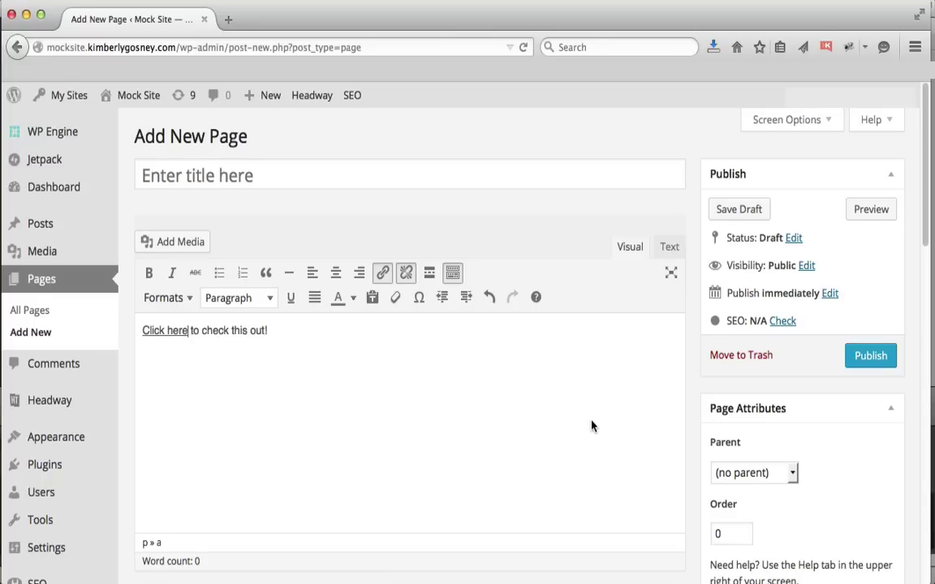
# - Centre the linked line and select all of its HTML in the Text view
pyautogui.click(312, 333)
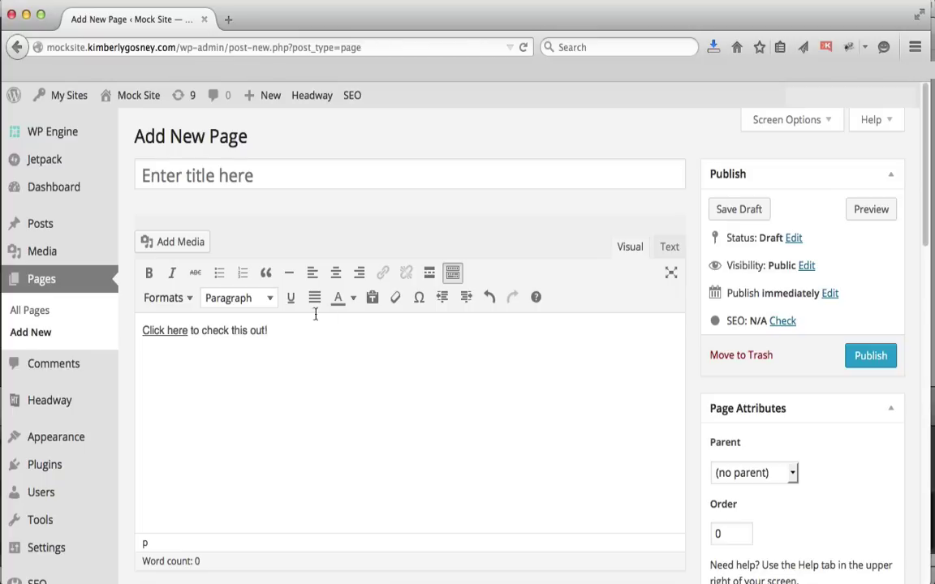
pyautogui.click(334, 274)
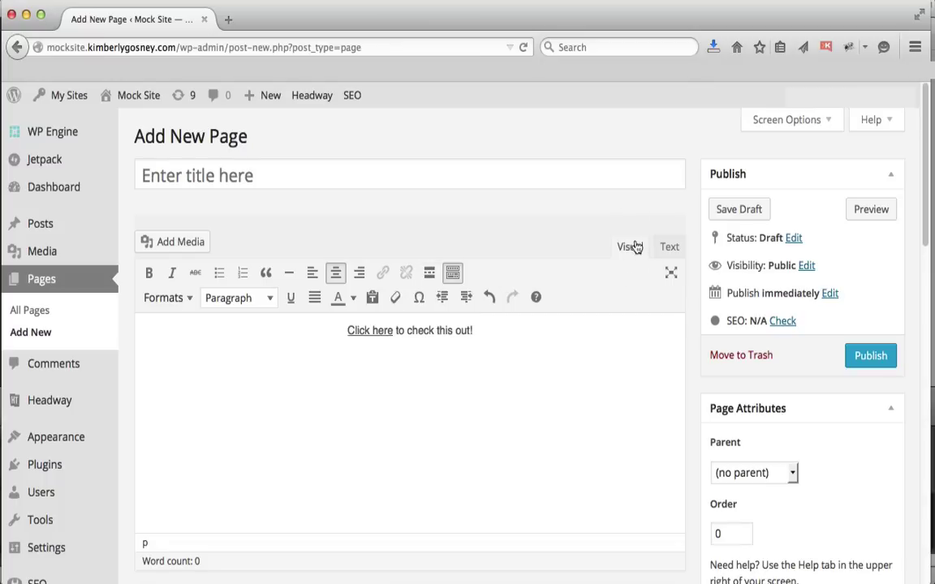
pyautogui.click(668, 248)
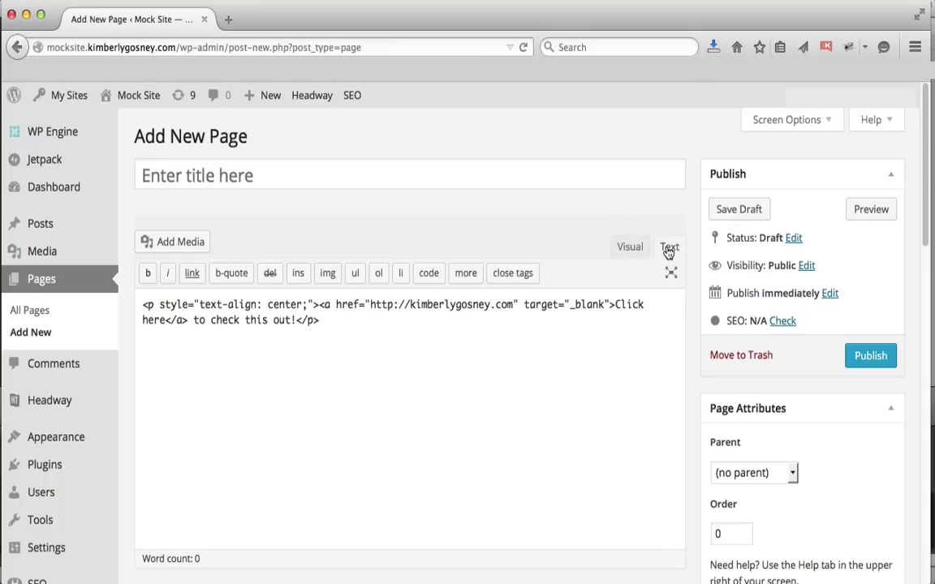
pyautogui.moveTo(336, 320); pyautogui.dragTo(73, 309)
pyautogui.press('super+c')
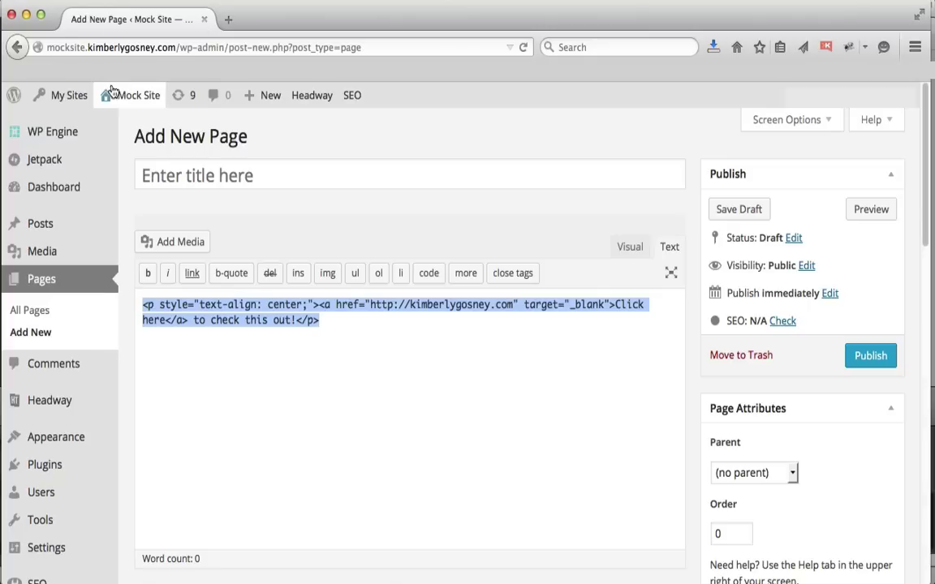
# - Open a new blank browser tab
pyautogui.moveTo(103, 96)
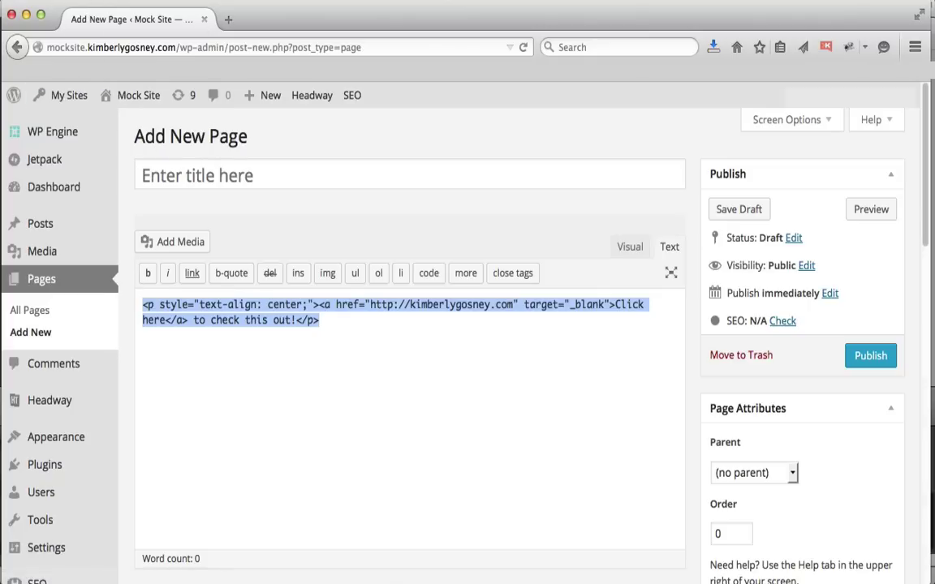
pyautogui.click(102, 2)
pyautogui.click(118, 10)
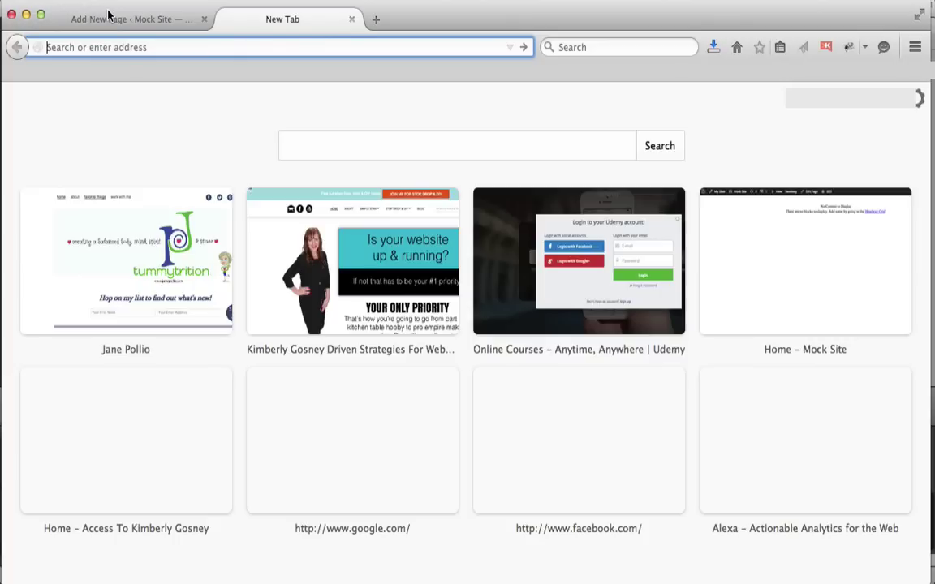
# - Go to Mock Site's Widgets and add a Text widget to the Blog Index sidebar
pyautogui.write('mocksite.kimberlygosney.com/')
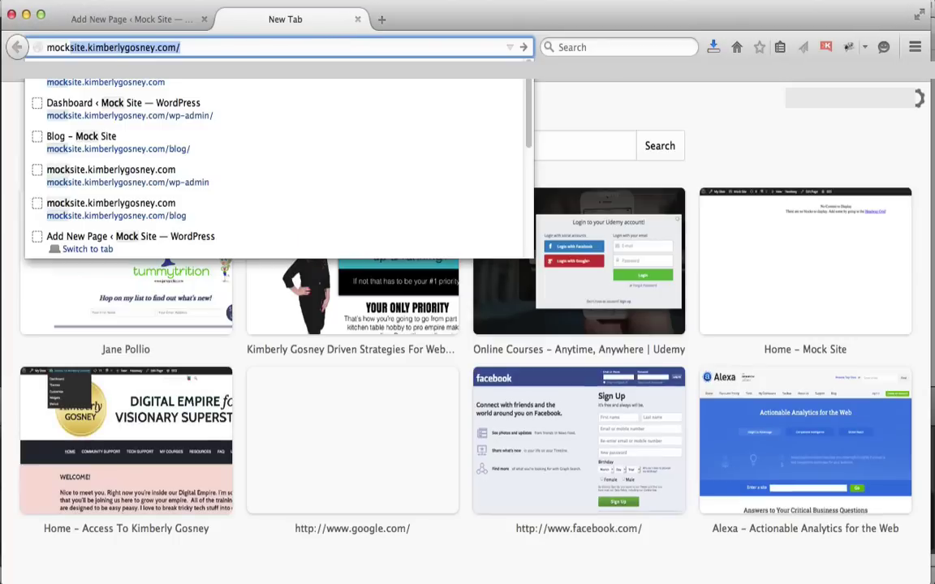
pyautogui.press('Return')
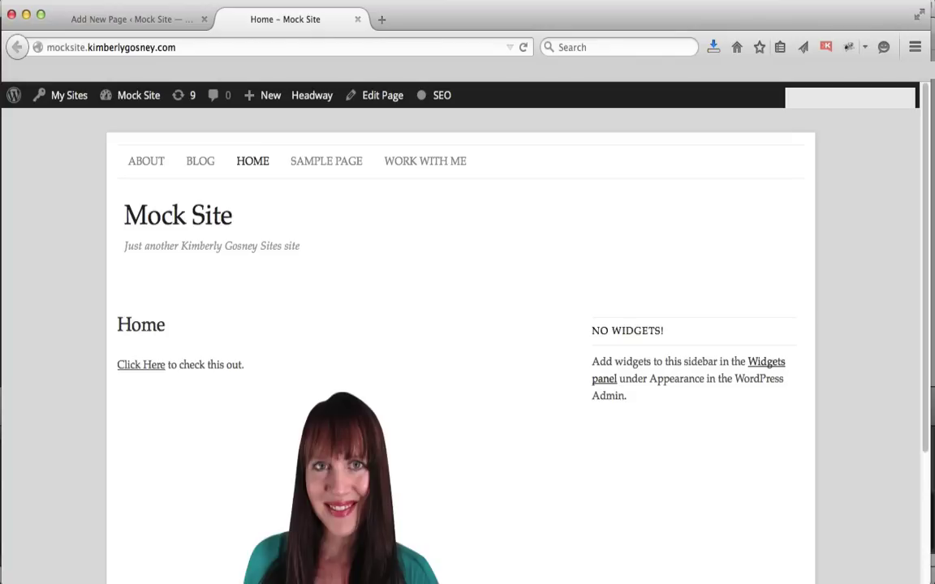
pyautogui.moveTo(133, 99)
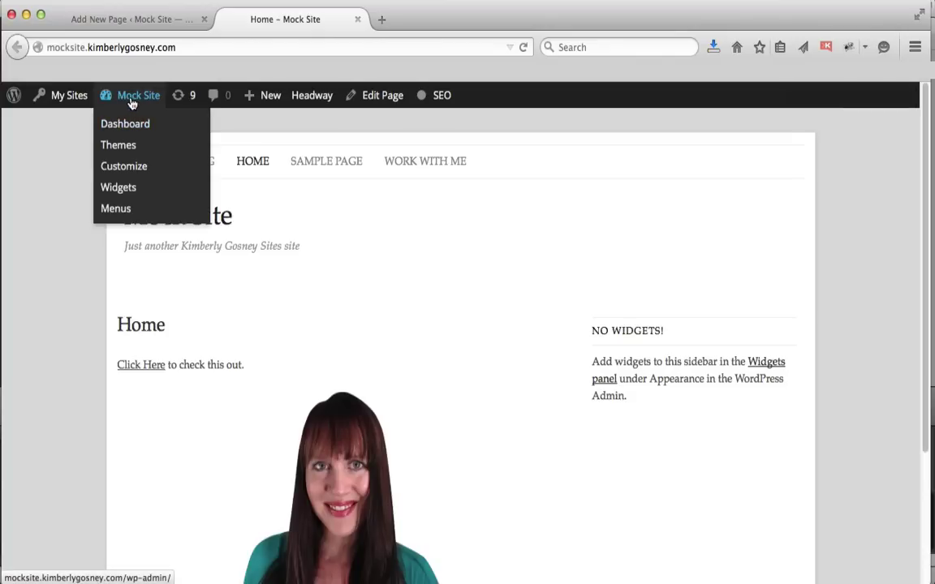
pyautogui.click(118, 193)
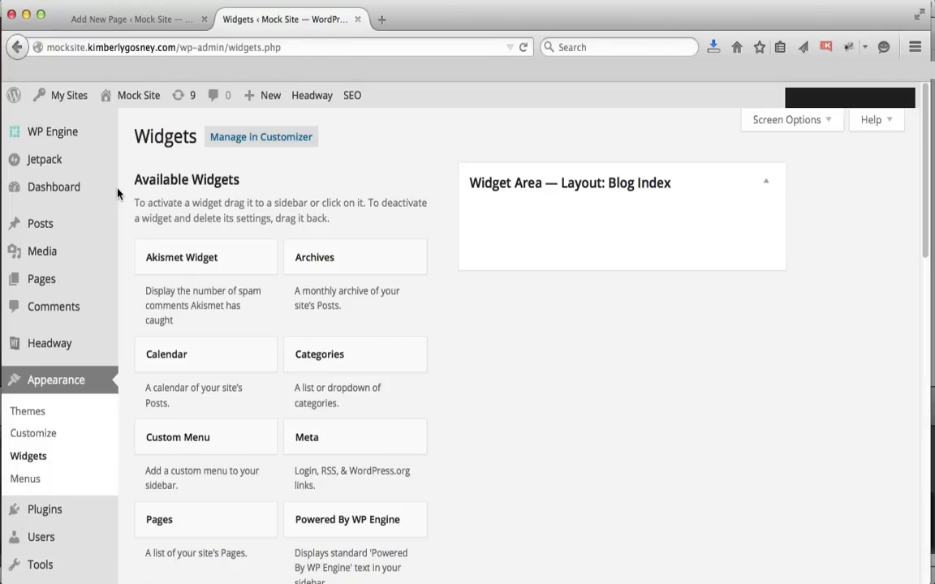
pyautogui.scroll(-10, 432, 408)
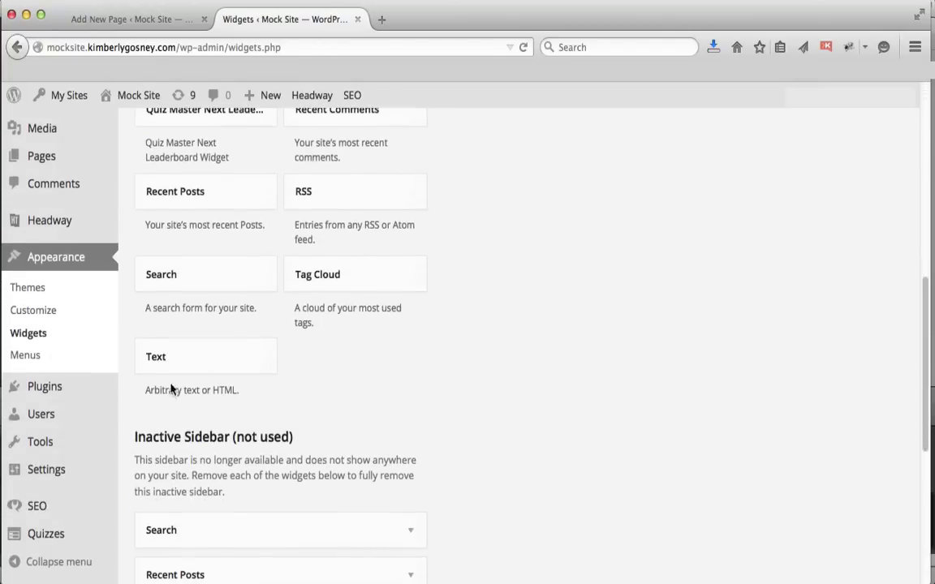
pyautogui.moveTo(158, 370); pyautogui.dragTo(528, 236)
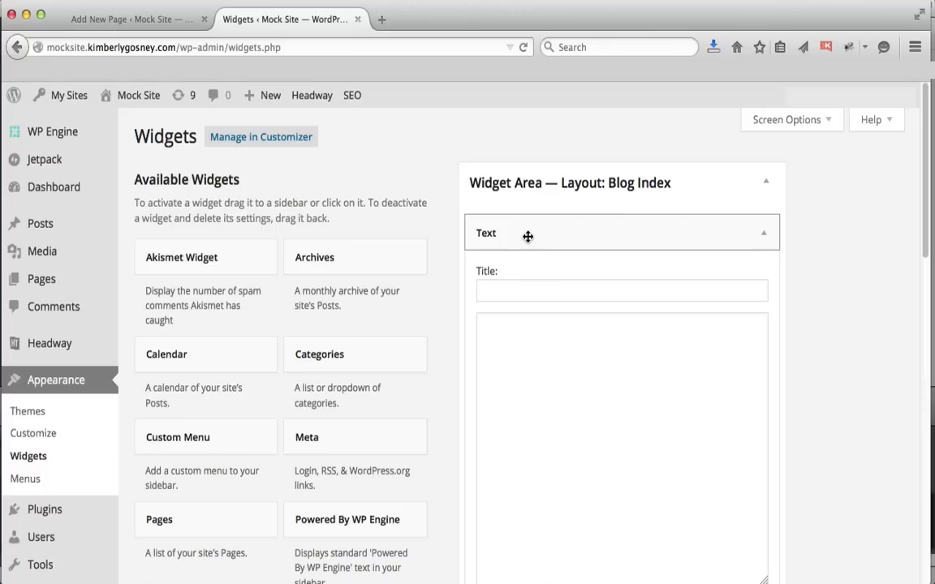
# - Paste the centred link HTML into the Text widget and test the sidebar link live
pyautogui.click(553, 331)
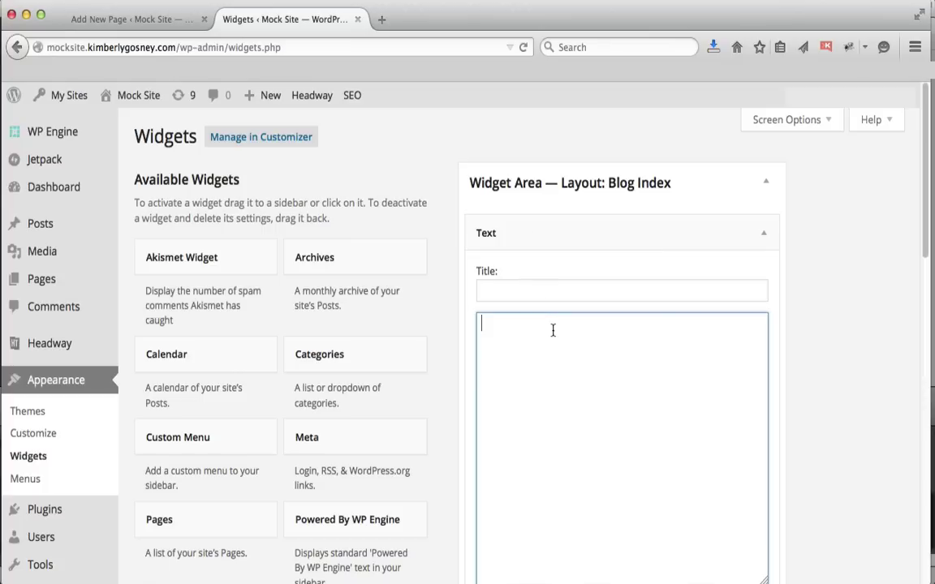
pyautogui.press('super+v')
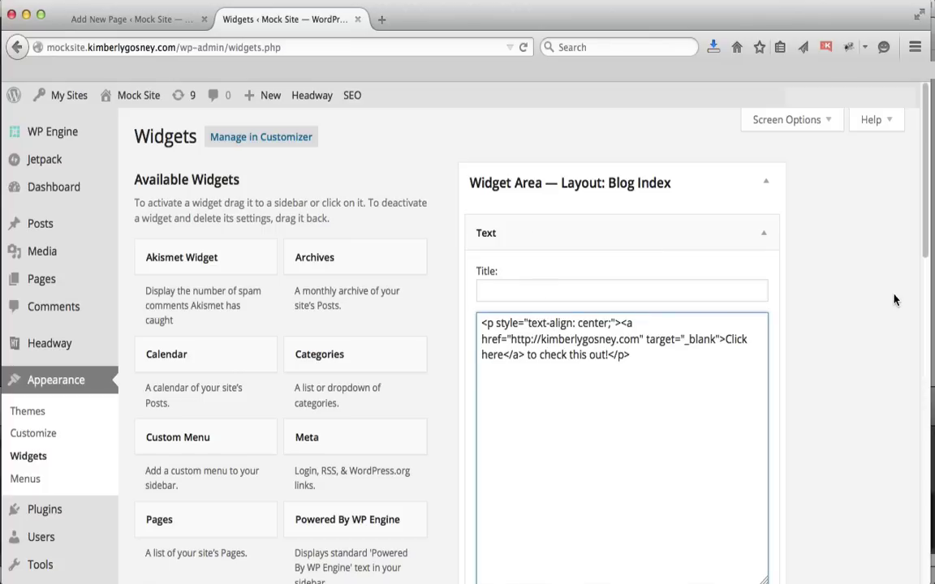
pyautogui.scroll(-1, 784, 272)
pyautogui.scroll(-4, 731, 422)
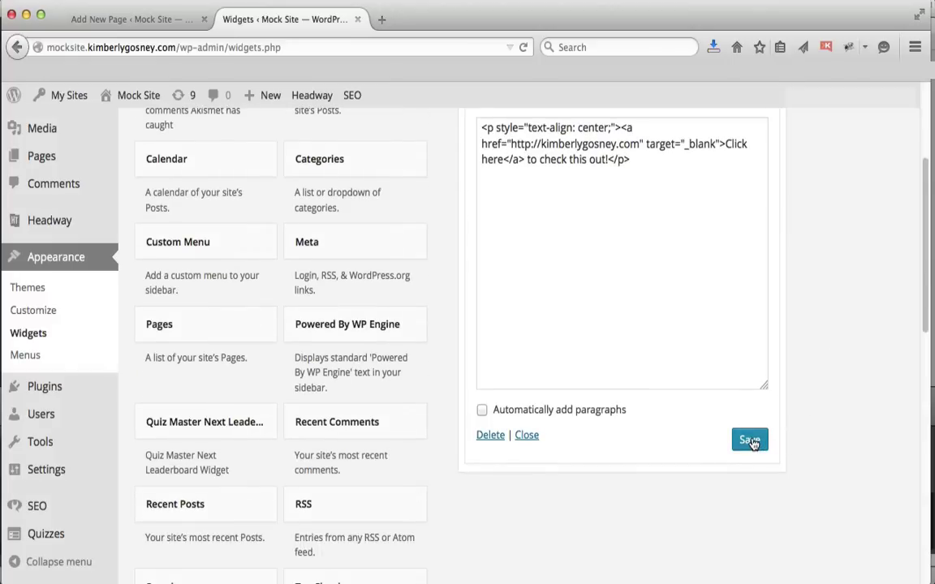
pyautogui.click(114, 99)
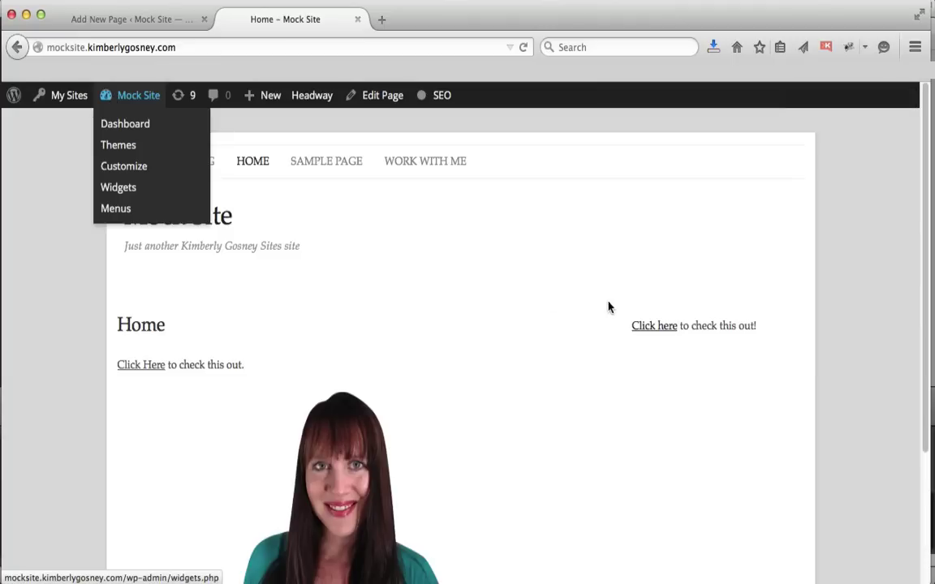
pyautogui.click(646, 328)
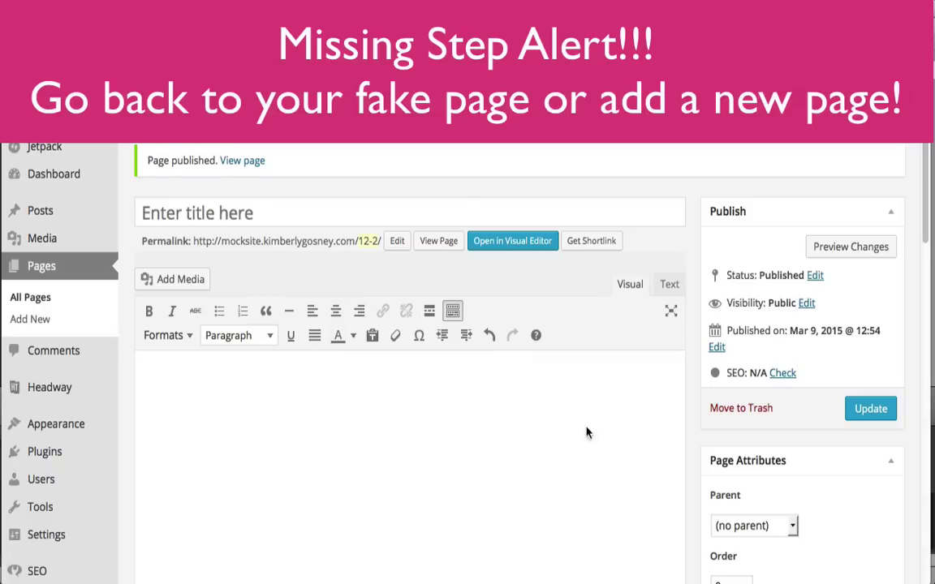
# - Insert NewHairfinal.png from the Media Library into the empty page and align it centre
pyautogui.scroll(-3, 689, 403)
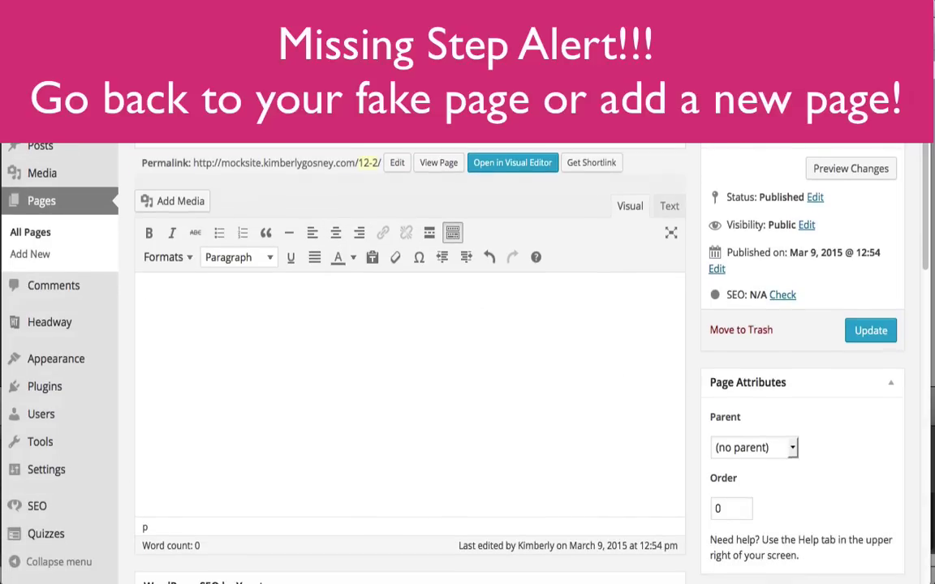
pyautogui.click(188, 201)
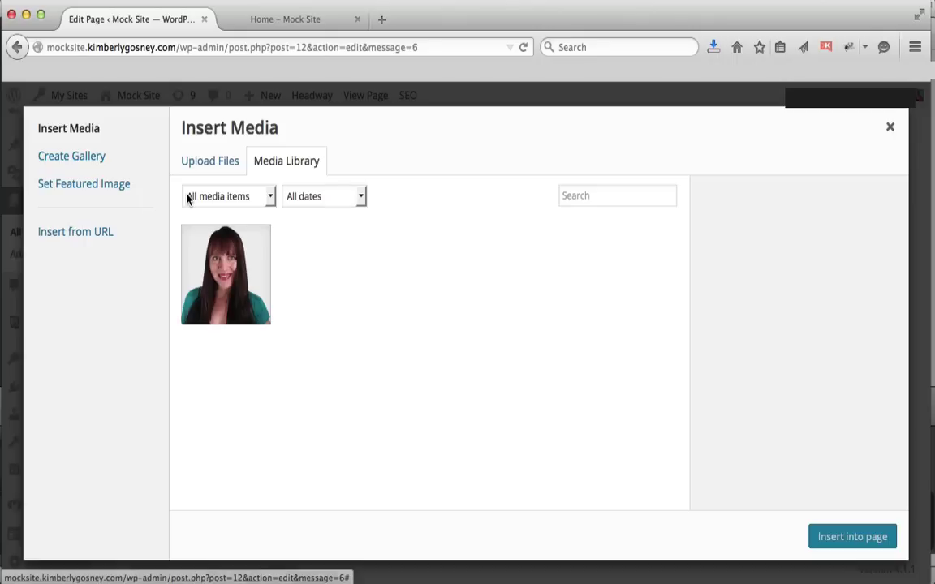
pyautogui.click(221, 269)
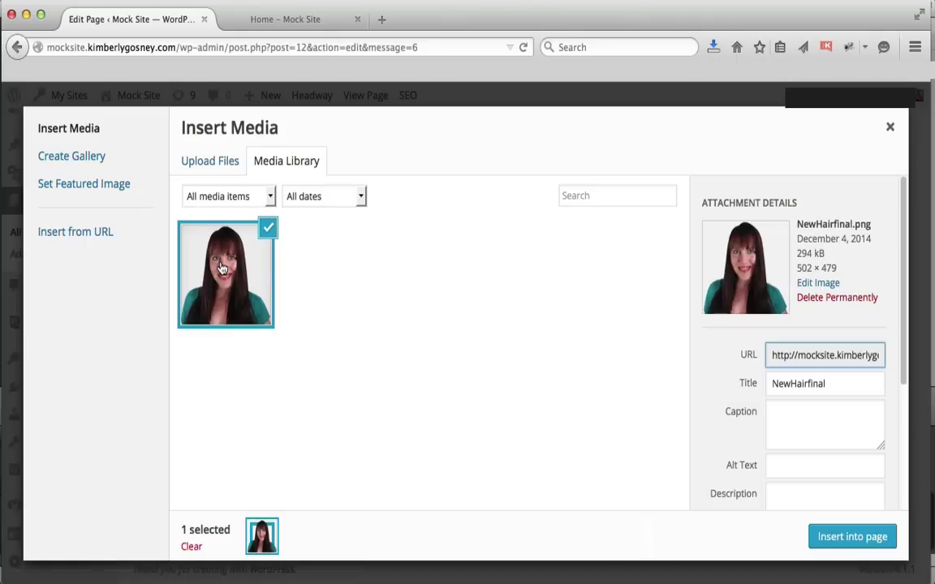
pyautogui.click(829, 537)
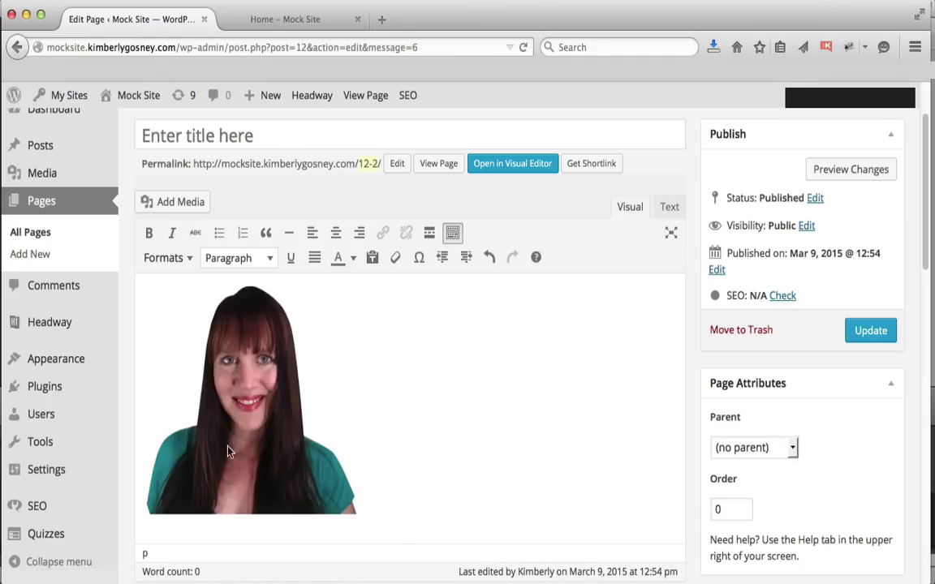
pyautogui.click(236, 425)
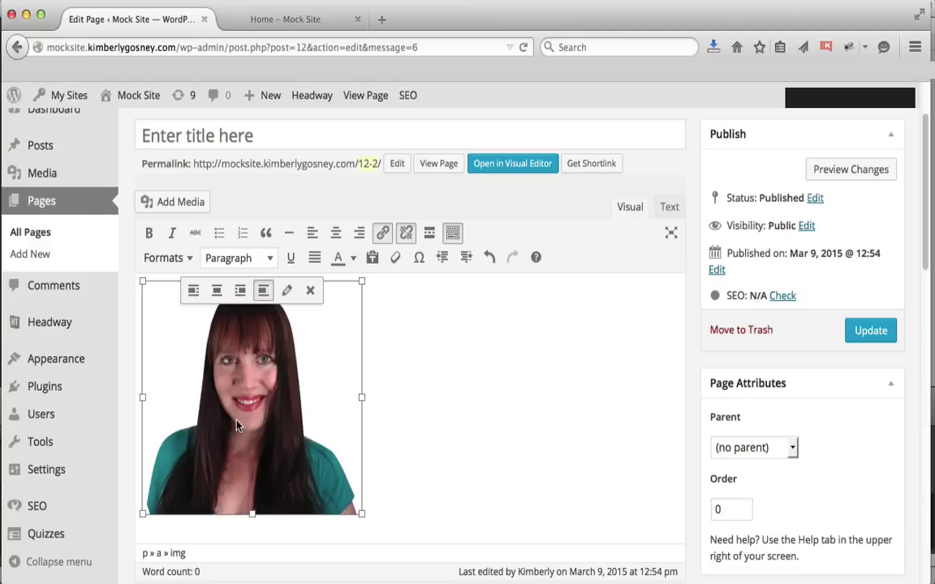
pyautogui.click(335, 233)
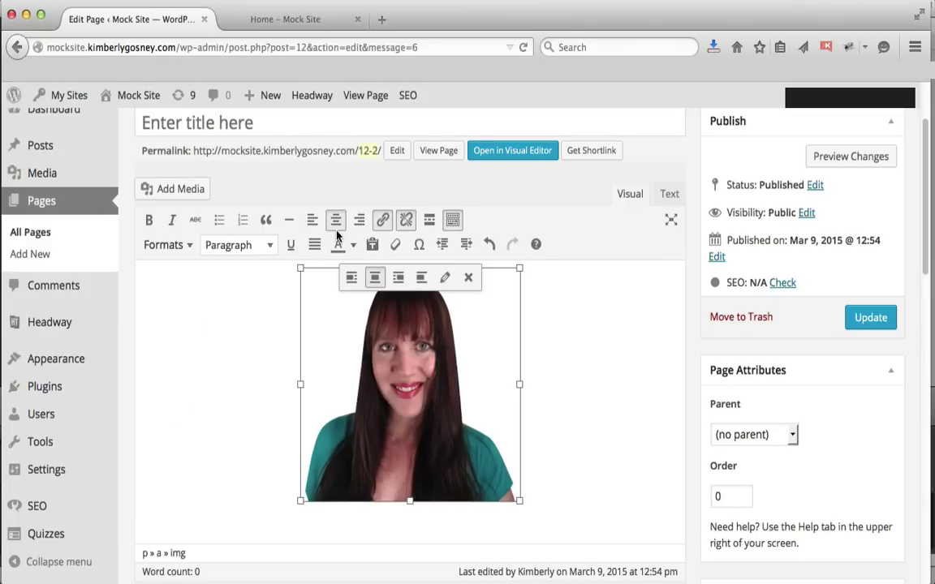
# - Link the centred photo to the author's website URL, set to open in a new tab
pyautogui.click(383, 228)
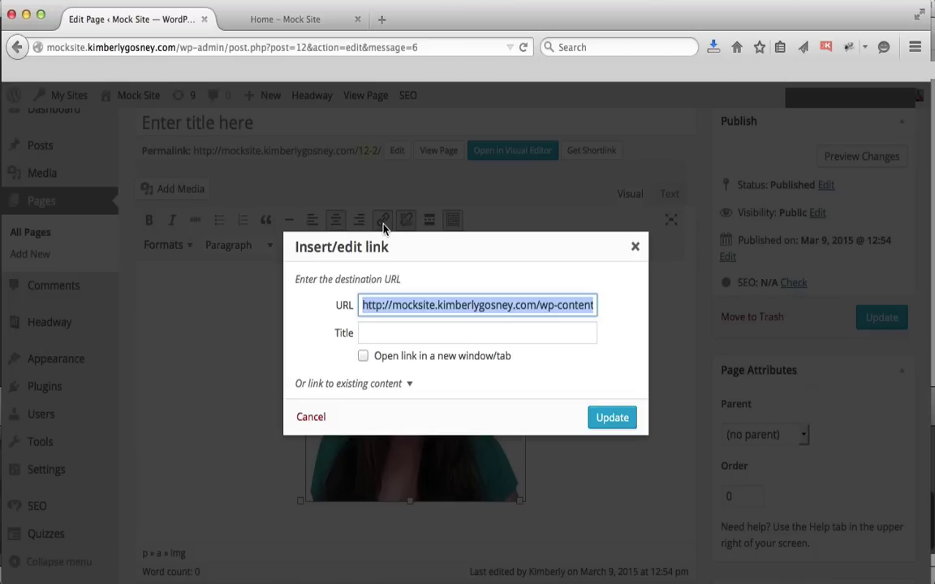
pyautogui.write('http')
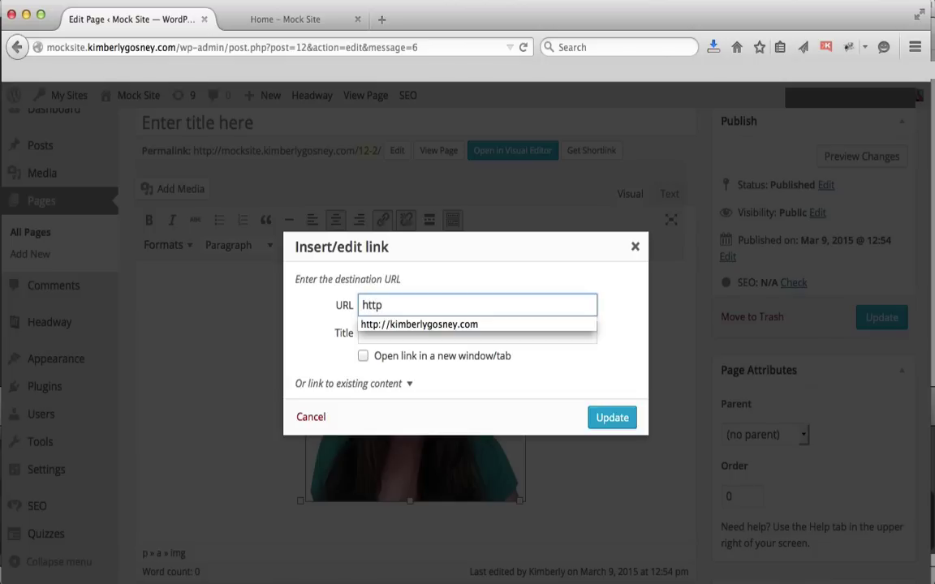
pyautogui.write('://kime')
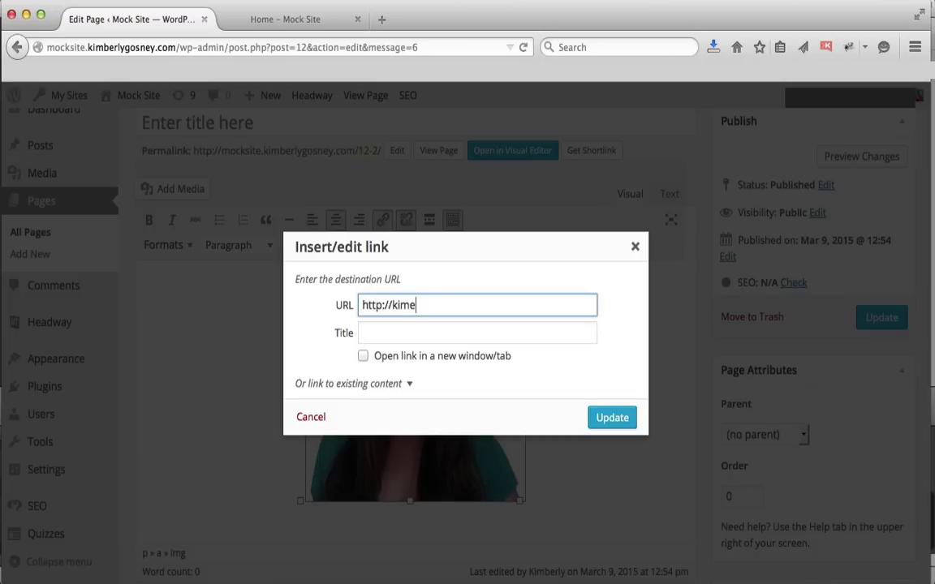
pyautogui.write('rlygosn')
pyautogui.press('BackSpace')
pyautogui.press('BackSpace')
pyautogui.press('BackSpace')
pyautogui.press('BackSpace')
pyautogui.press('BackSpace')
pyautogui.press('BackSpace')
pyautogui.press('BackSpace')
pyautogui.press('BackSpace')
pyautogui.write('berlygosney.com')
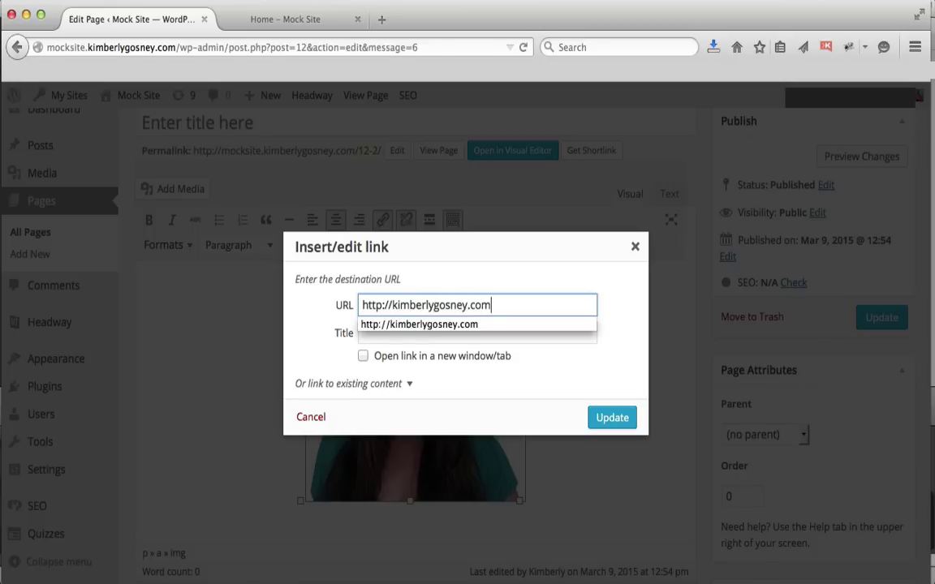
pyautogui.click(363, 357)
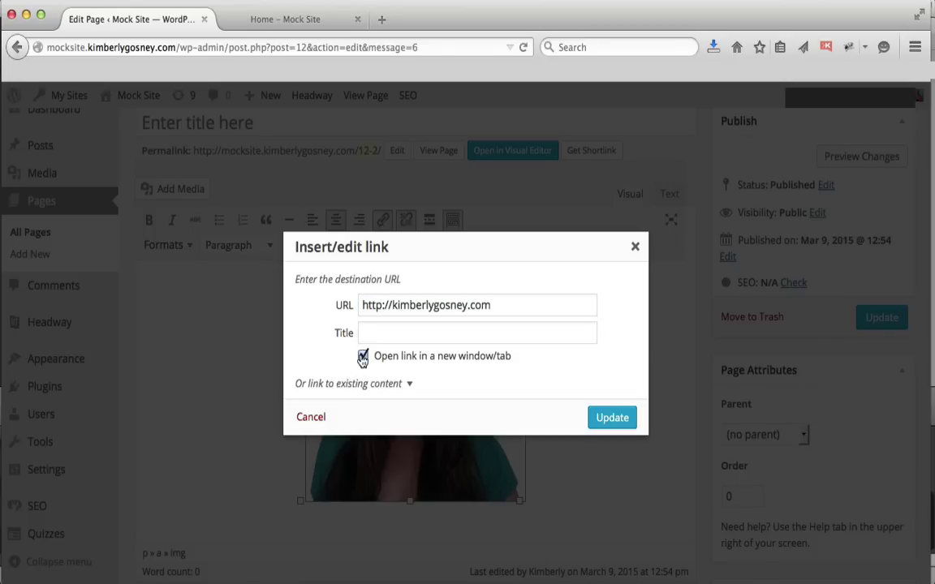
pyautogui.click(612, 419)
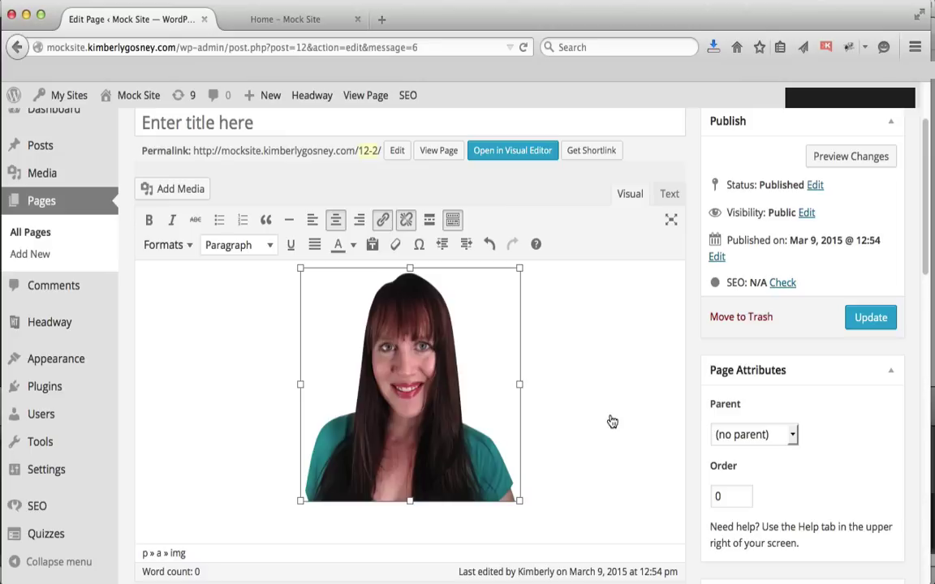
# - Copy the linked photo's HTML from the page's Text view and go to Appearance > Widgets
pyautogui.click(668, 194)
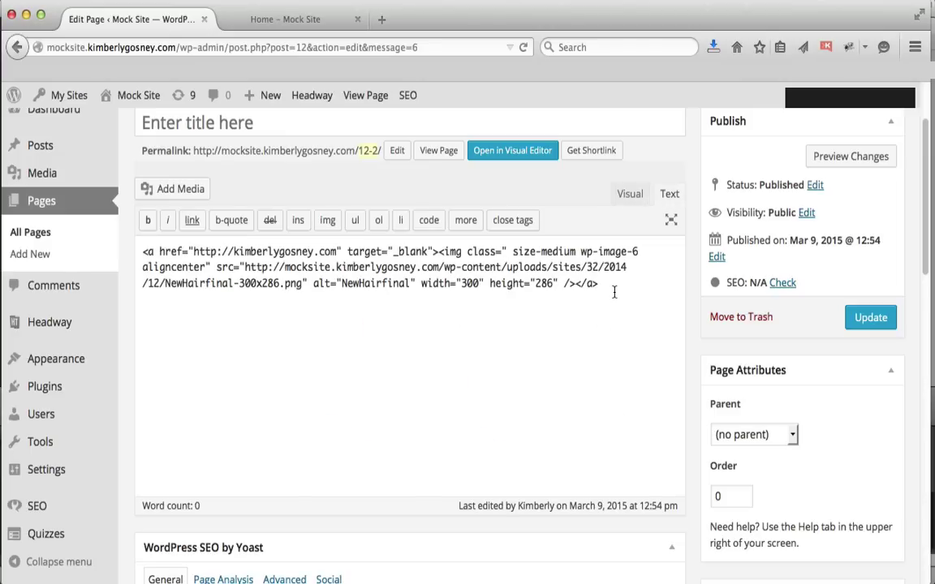
pyautogui.moveTo(617, 285); pyautogui.dragTo(129, 237)
pyautogui.press('super+c')
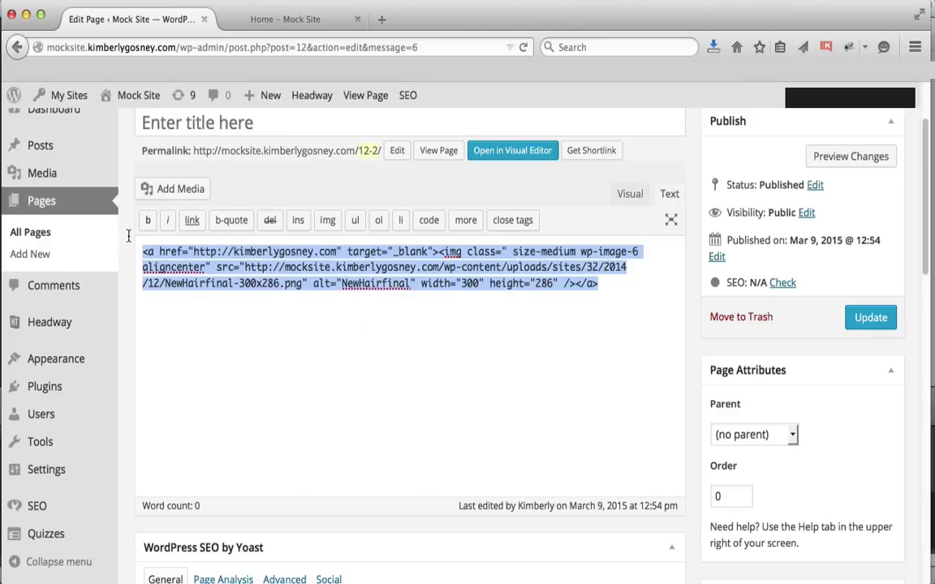
pyautogui.moveTo(120, 95)
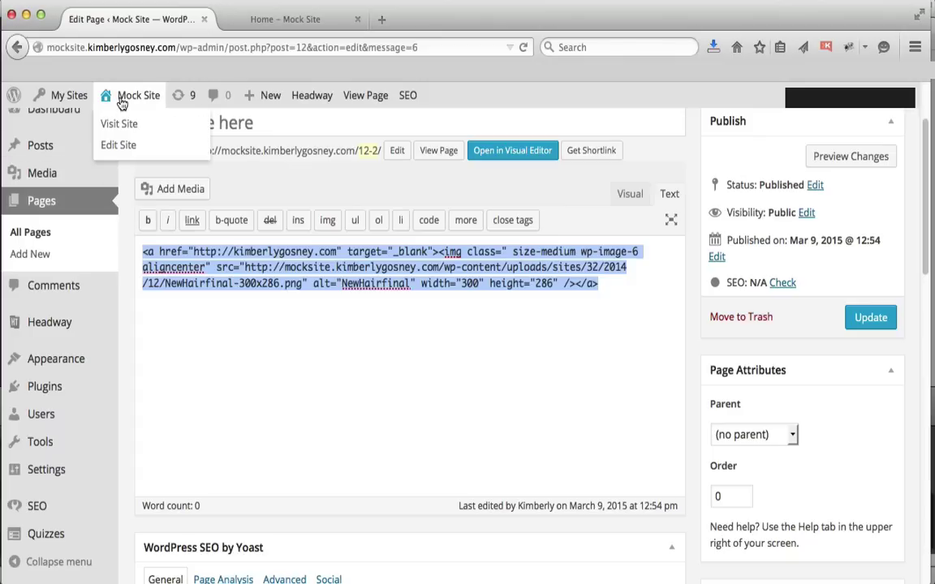
pyautogui.moveTo(75, 358)
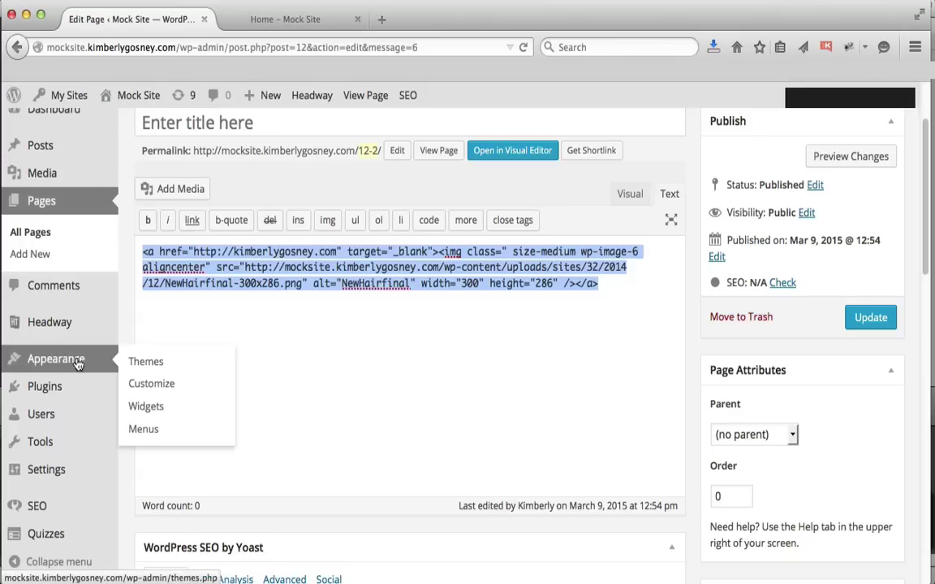
pyautogui.click(143, 411)
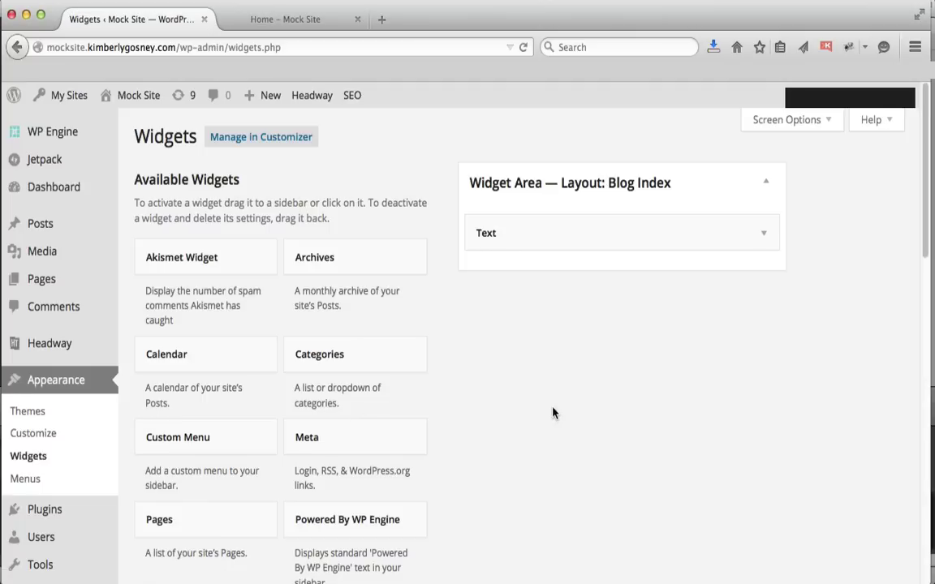
# - Add a Text widget holding the pasted photo HTML to Blog Index, save it, then visit Mock Site
pyautogui.scroll(-5, 553, 412)
pyautogui.scroll(-4, 275, 515)
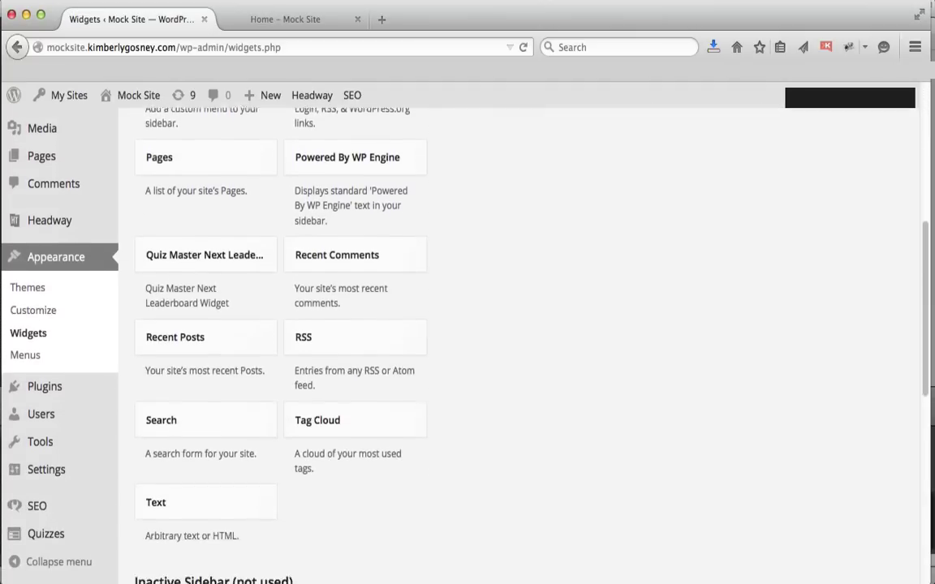
pyautogui.moveTo(152, 440); pyautogui.dragTo(501, 229)
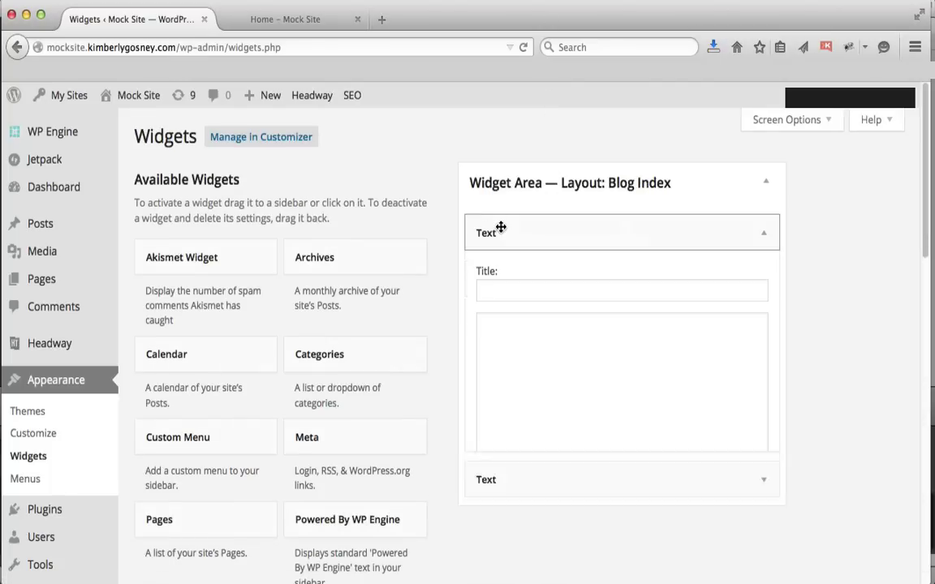
pyautogui.click(504, 371)
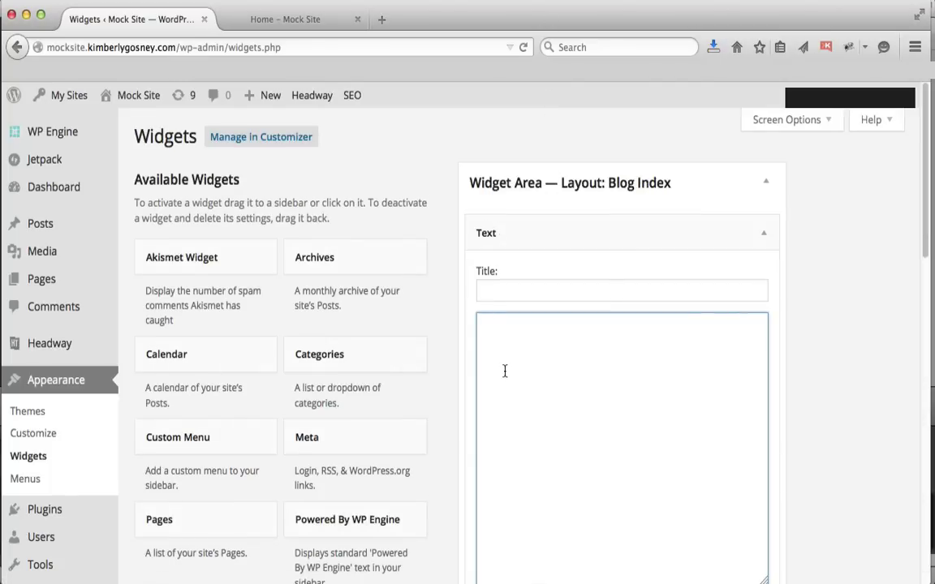
pyautogui.press('super+v')
pyautogui.scroll(-4, 834, 336)
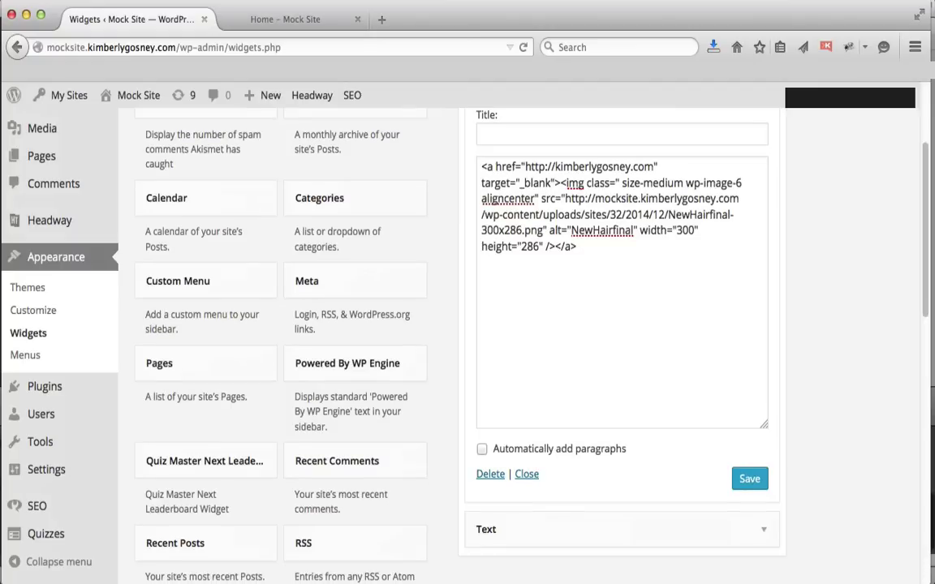
pyautogui.click(749, 479)
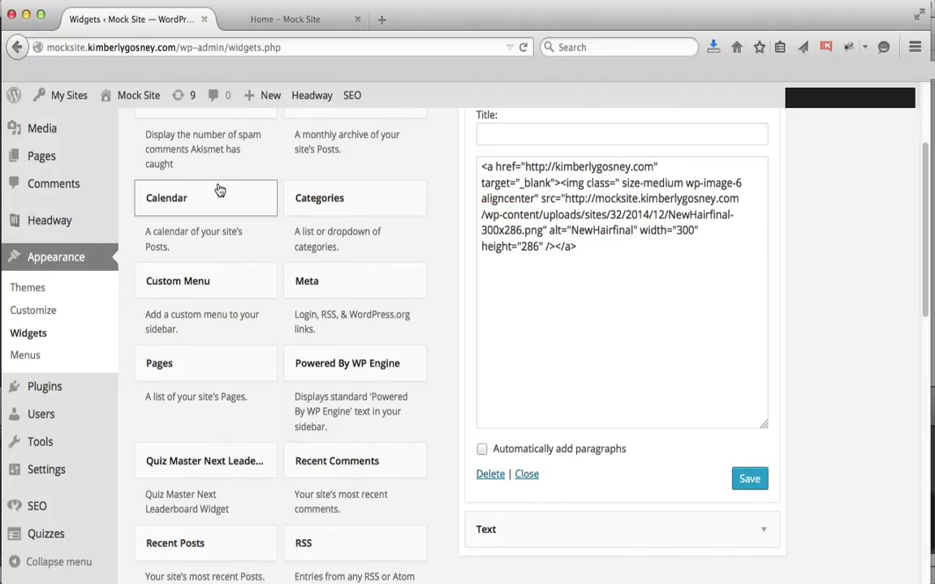
pyautogui.moveTo(125, 95)
pyautogui.click(115, 123)
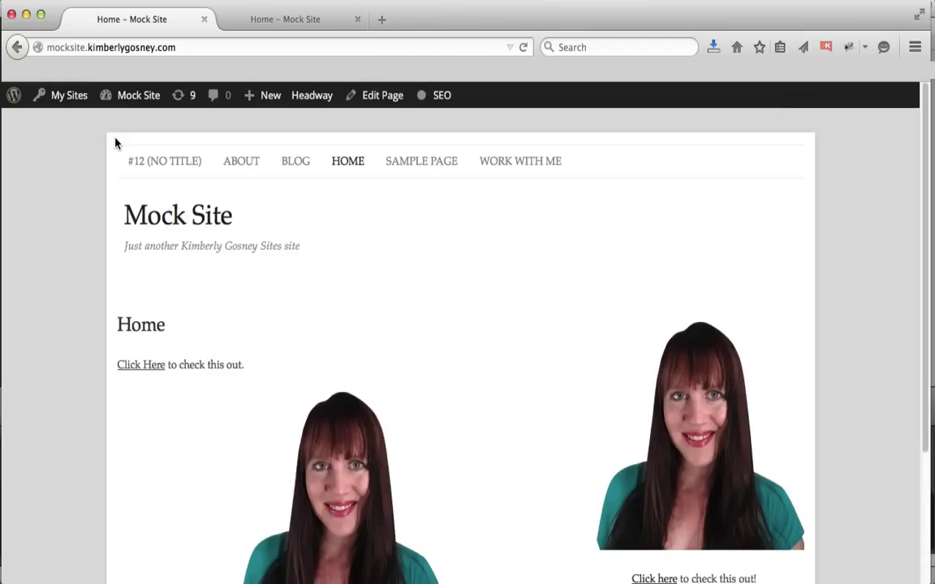
# - Test the sidebar photo's link, then close the duplicate Home tab and the linked website's tab
pyautogui.click(704, 412)
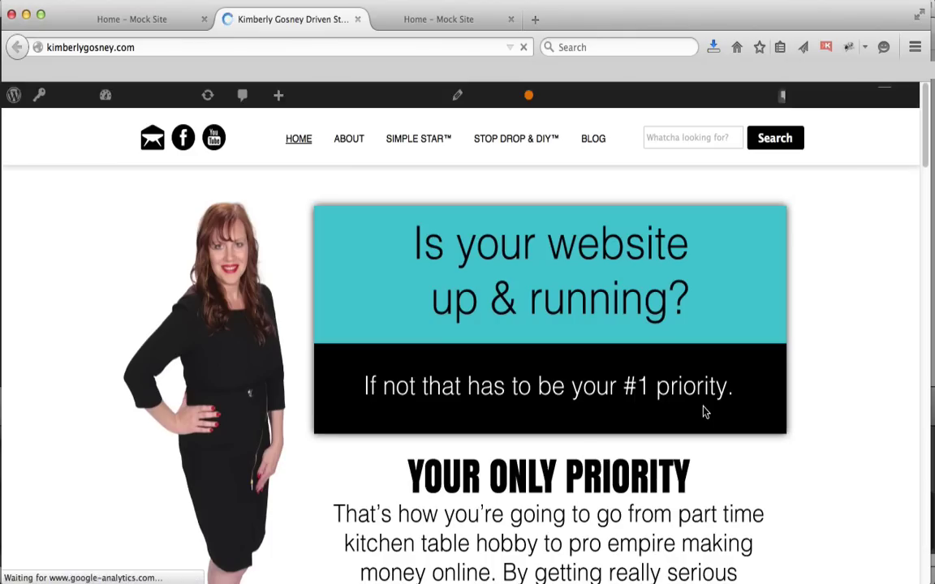
pyautogui.click(510, 19)
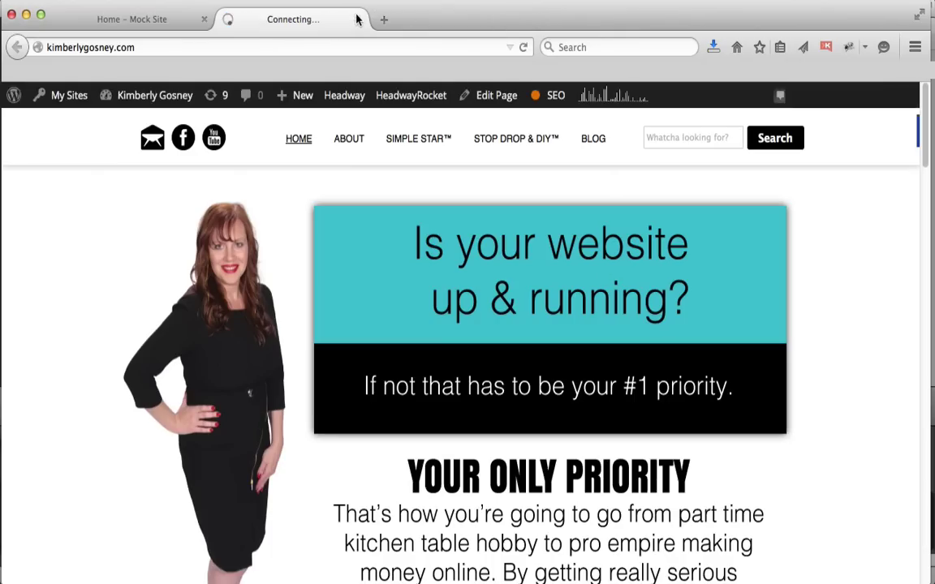
pyautogui.click(356, 19)
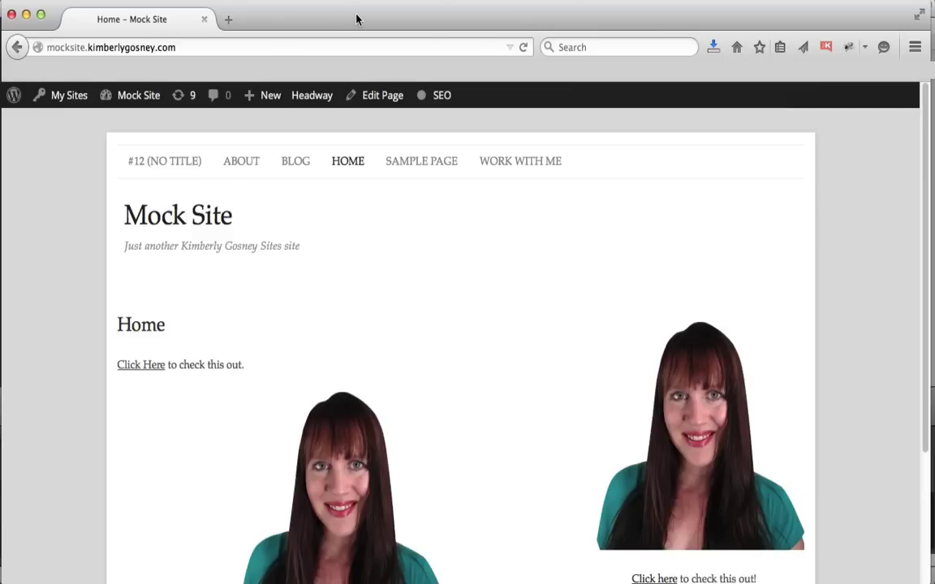